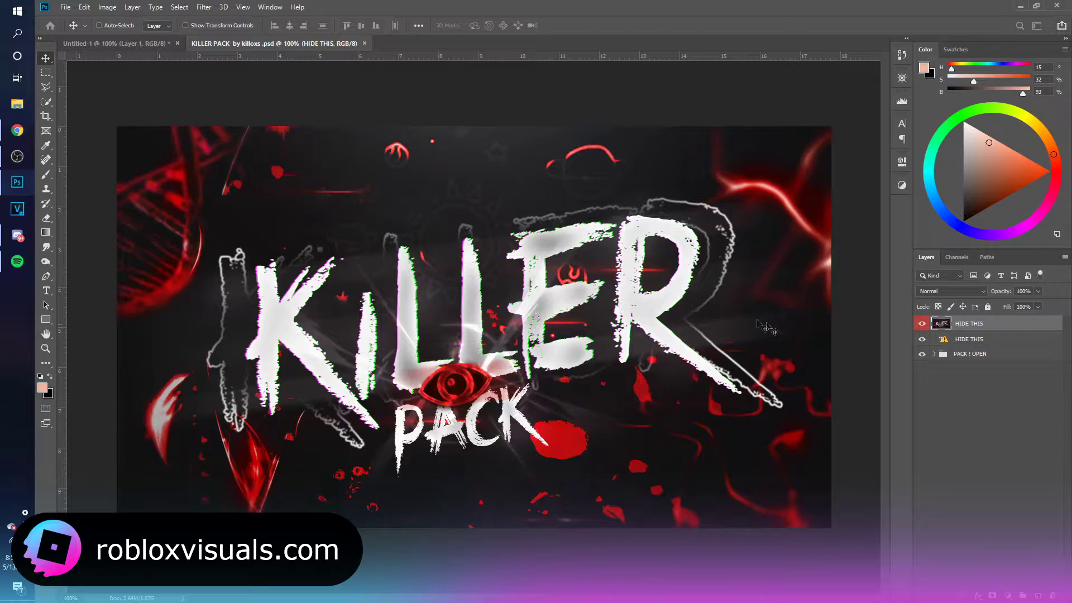
# - Delete the two HIDE THIS layers above the PACK ! OPEN group
pyautogui.keyDown('ctrl'); pyautogui.click(977, 341); pyautogui.keyUp('ctrl')
pyautogui.hotkey('ctrl', 'e')
pyautogui.press('Delete')
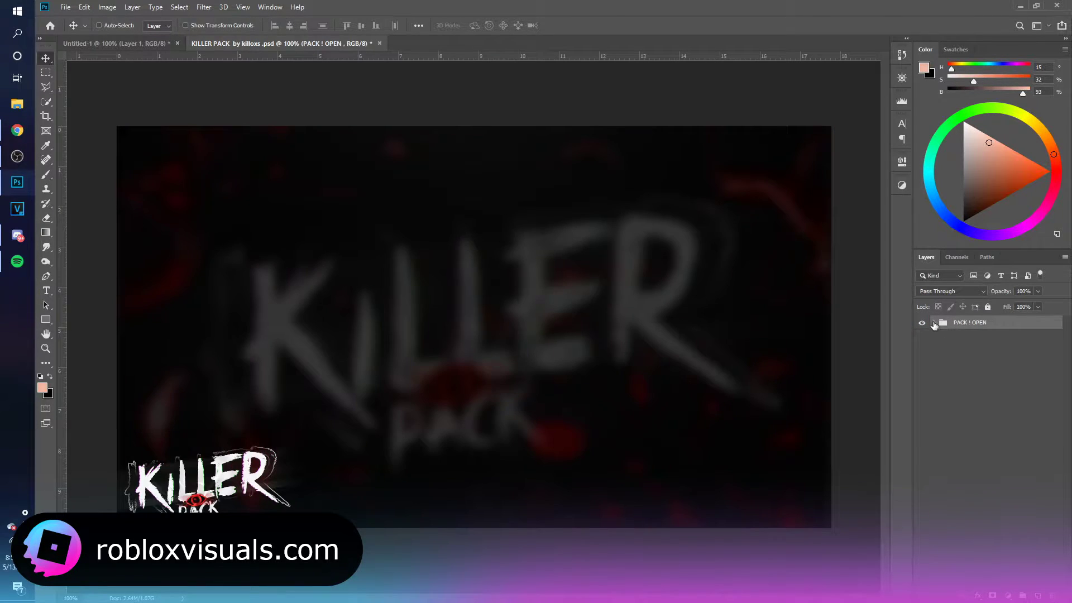
# - Enlarge the render on Layer 1 of Untitled-1 slightly so it extends past the canvas edges
pyautogui.moveTo(618, 297)
pyautogui.mouseDown()
pyautogui.moveTo(618, 287)
pyautogui.moveTo(624, 313)
pyautogui.mouseUp()
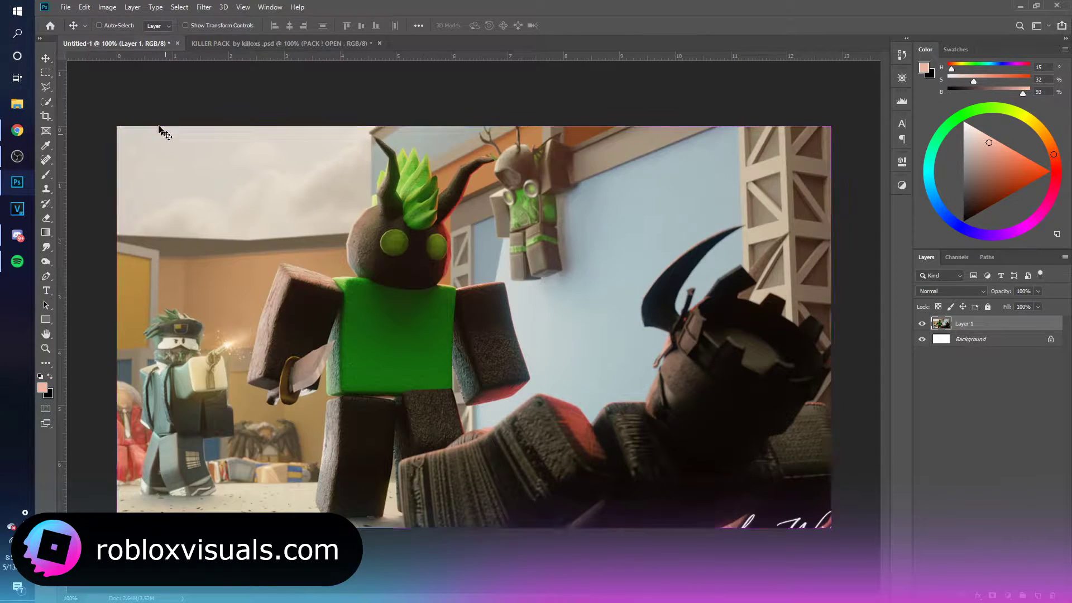
pyautogui.hotkey('ctrl', 't')
pyautogui.moveTo(117, 126); pyautogui.dragTo(89, 110)
pyautogui.press('Escape')
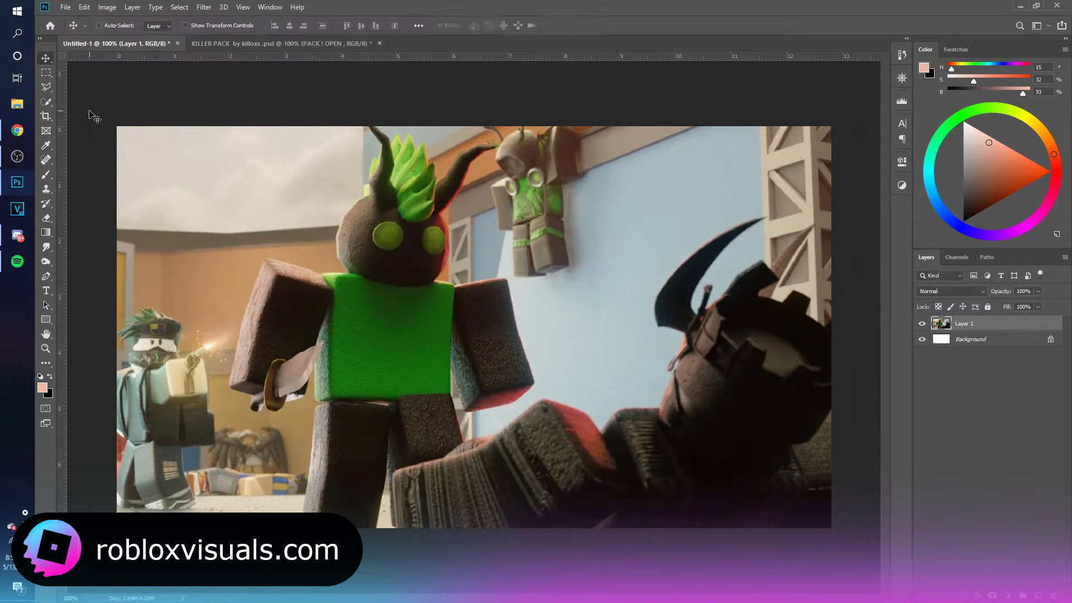
# - Copy the visible canvas area of the render to a new layer and delete the original Layer 1
pyautogui.hotkey('ctrl', 'a')
pyautogui.hotkey('ctrl', 'j')
pyautogui.click(970, 340)
pyautogui.press('Delete')
pyautogui.click(984, 325)
# - Preview the first few effect layers inside the Light group of the KILLER PACK document one at a time
pyautogui.click(250, 43)
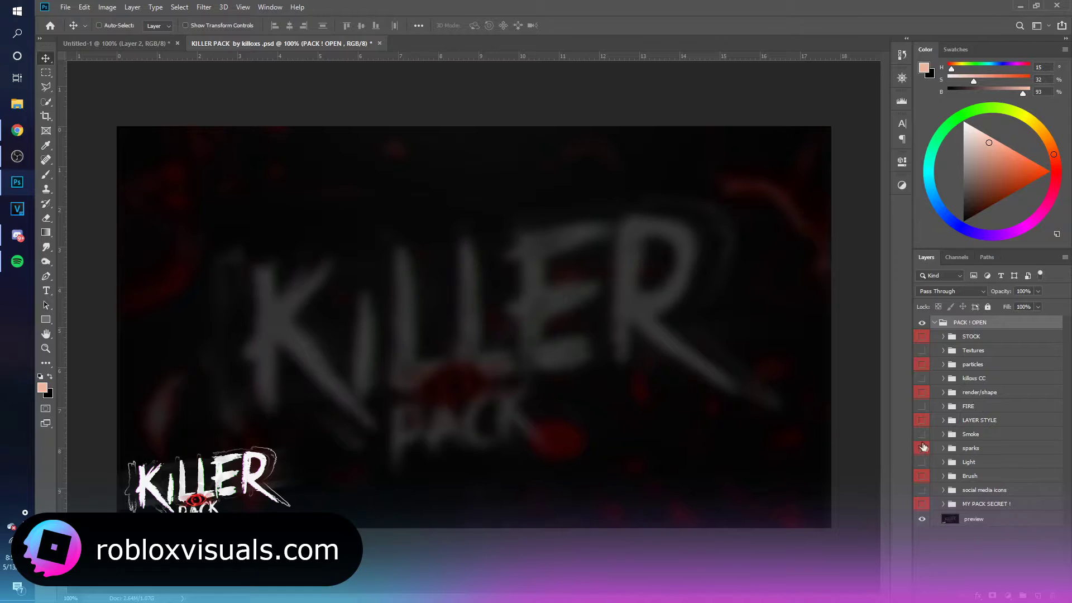
pyautogui.click(943, 463)
pyautogui.click(922, 478)
pyautogui.click(922, 477)
pyautogui.click(922, 493)
pyautogui.click(922, 493)
pyautogui.click(922, 509)
pyautogui.click(922, 508)
pyautogui.click(922, 508)
pyautogui.click(922, 524)
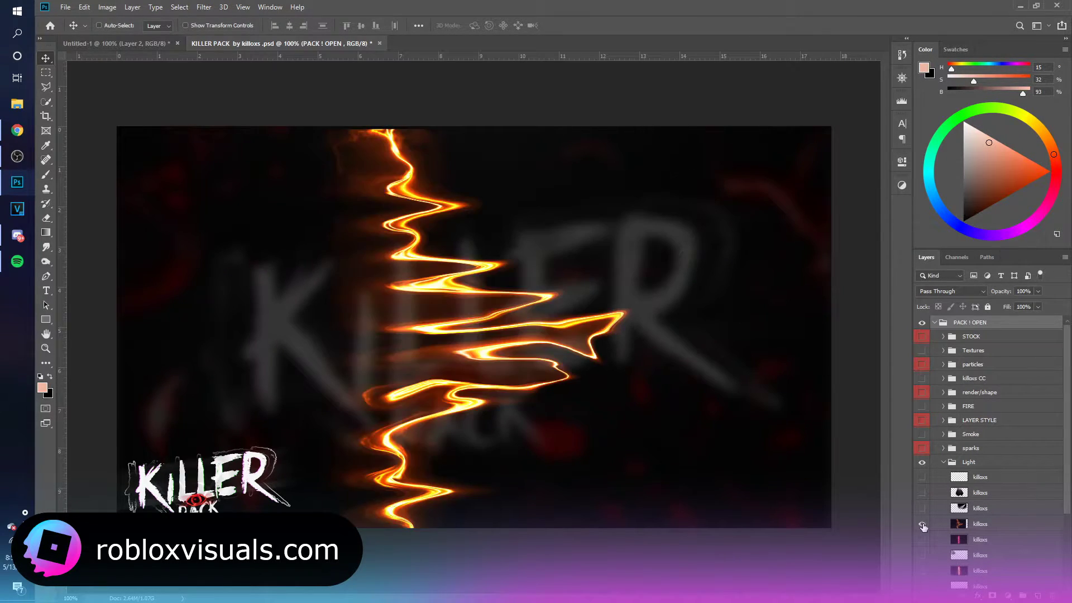
pyautogui.click(922, 524)
# - Copy the pink energy layer from the Light group into Untitled-1 above the render and hide it
pyautogui.click(922, 540)
pyautogui.click(981, 542)
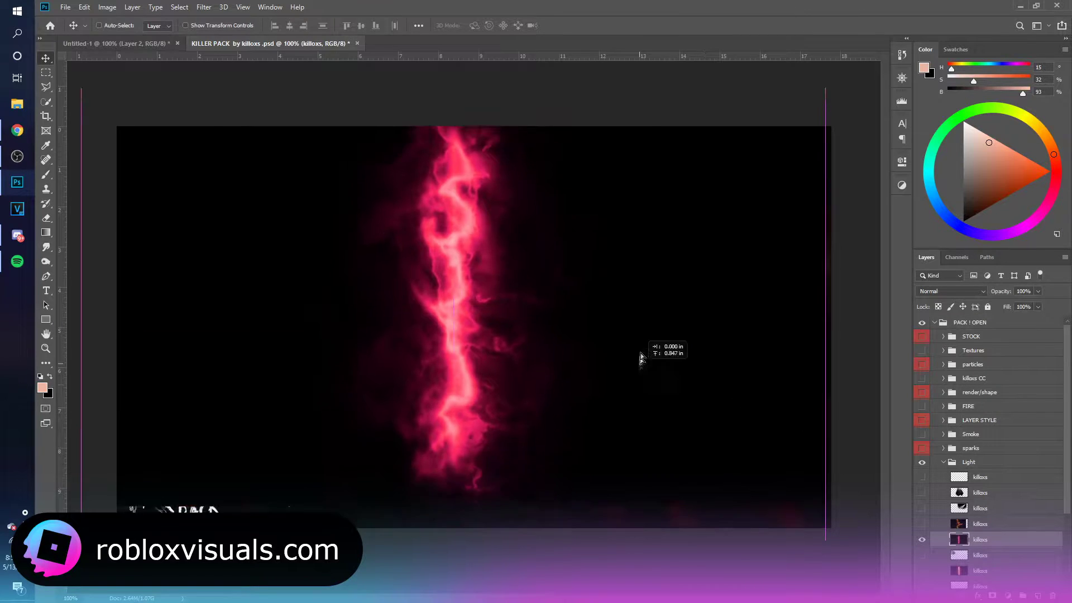
pyautogui.click(150, 45)
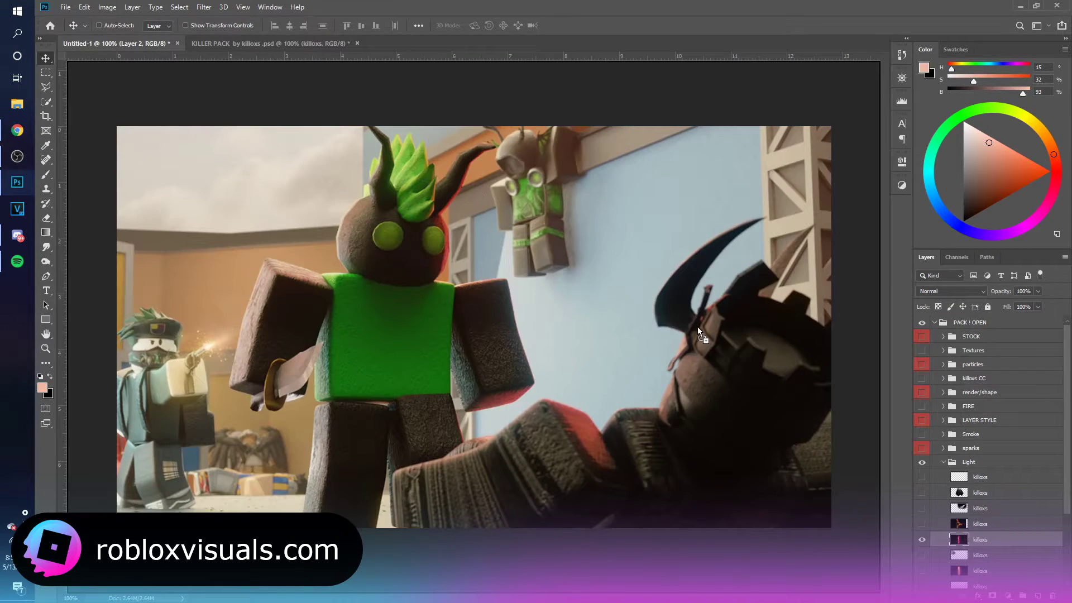
pyautogui.moveTo(661, 280); pyautogui.dragTo(524, 263)
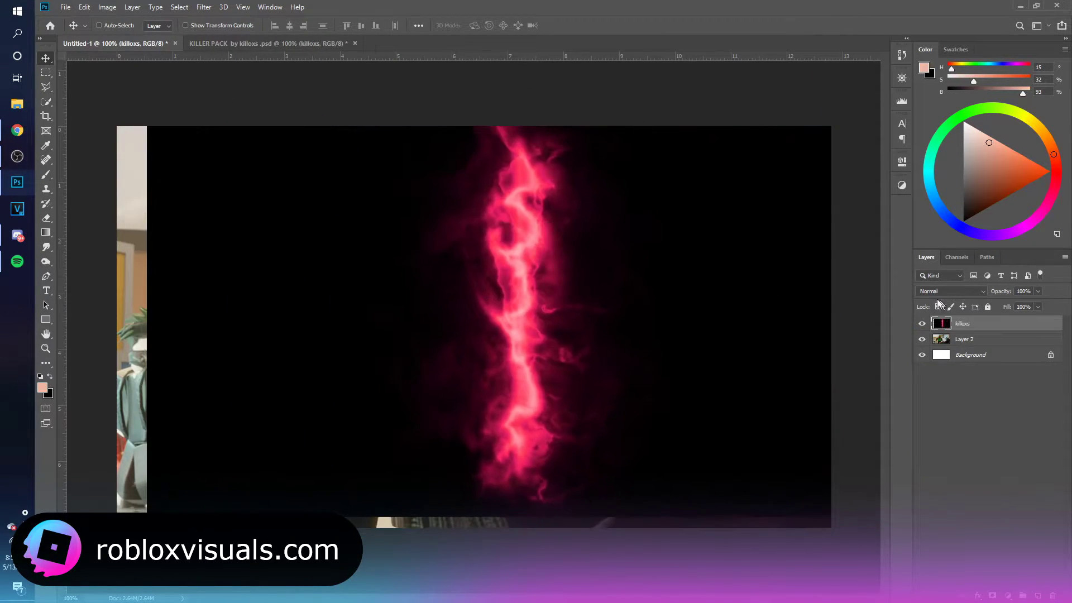
pyautogui.click(922, 324)
# - Select the green-shirted horned character on Layer 2 with the Quick Selection tool, including horns, arms, sword and legs
pyautogui.click(964, 339)
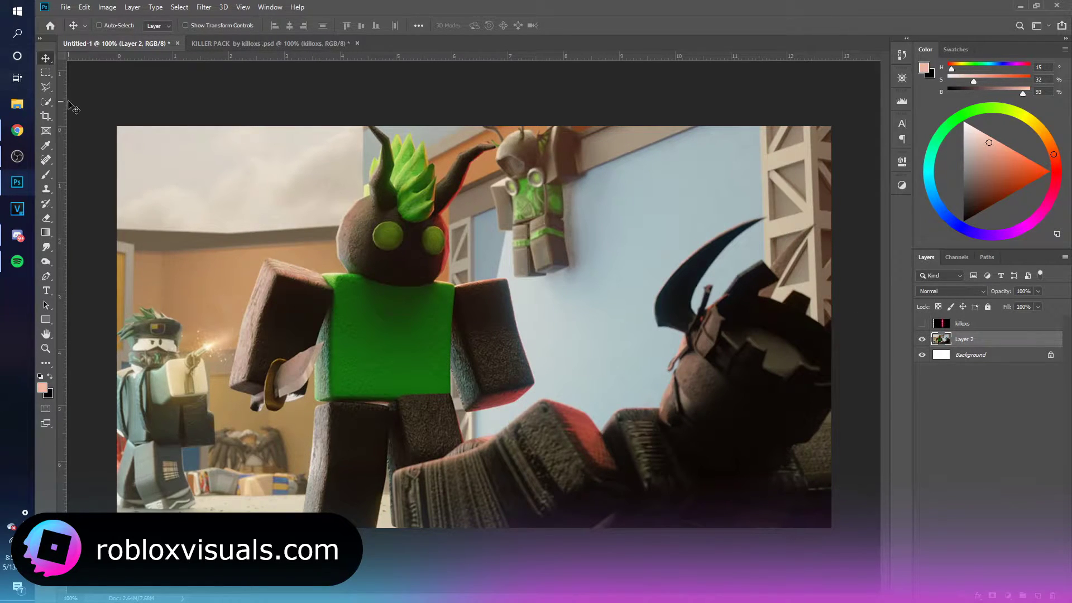
pyautogui.click(46, 107)
pyautogui.click(97, 104)
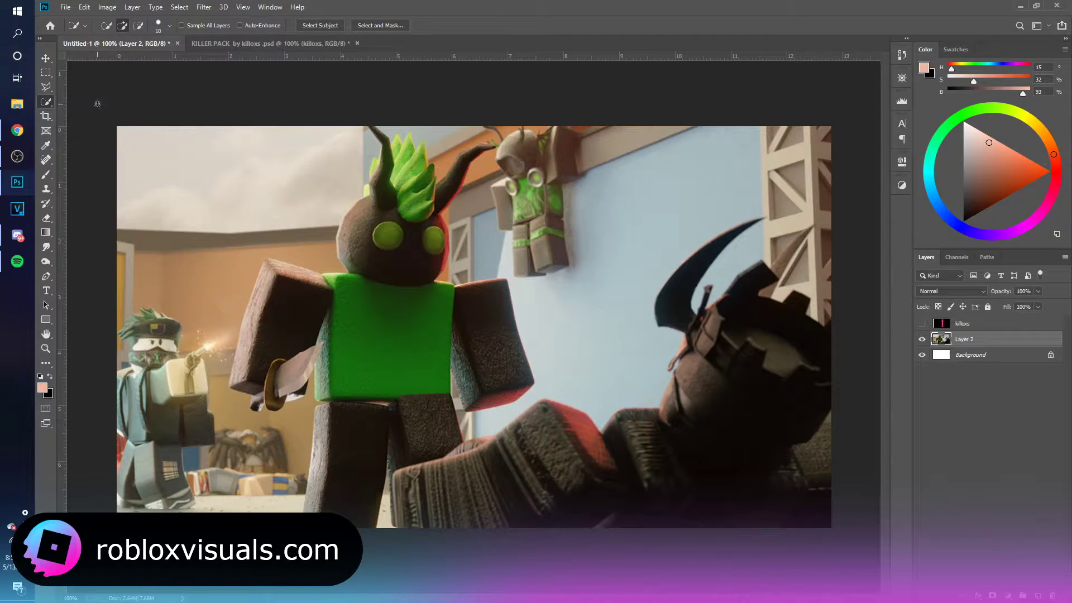
pyautogui.moveTo(413, 238)
pyautogui.mouseDown()
pyautogui.moveTo(411, 191)
pyautogui.moveTo(437, 195)
pyautogui.moveTo(432, 208)
pyautogui.moveTo(449, 185)
pyautogui.mouseUp()
pyautogui.moveTo(464, 143); pyautogui.dragTo(484, 148)
pyautogui.moveTo(388, 284)
pyautogui.mouseDown()
pyautogui.moveTo(367, 356)
pyautogui.moveTo(276, 294)
pyautogui.moveTo(304, 274)
pyautogui.moveTo(495, 330)
pyautogui.mouseUp()
pyautogui.keyDown('alt'); pyautogui.moveTo(459, 406); pyautogui.dragTo(454, 382); pyautogui.keyUp('alt')
pyautogui.moveTo(421, 415)
pyautogui.mouseDown()
pyautogui.moveTo(381, 434)
pyautogui.moveTo(386, 454)
pyautogui.moveTo(329, 442)
pyautogui.moveTo(321, 472)
pyautogui.moveTo(320, 442)
pyautogui.moveTo(288, 373)
pyautogui.moveTo(268, 391)
pyautogui.mouseUp()
# - Refine the character selection with Select and Mask: radius 2 px, smooth 13, contrast 43% and shift edge -13%
pyautogui.rightClick(549, 214)
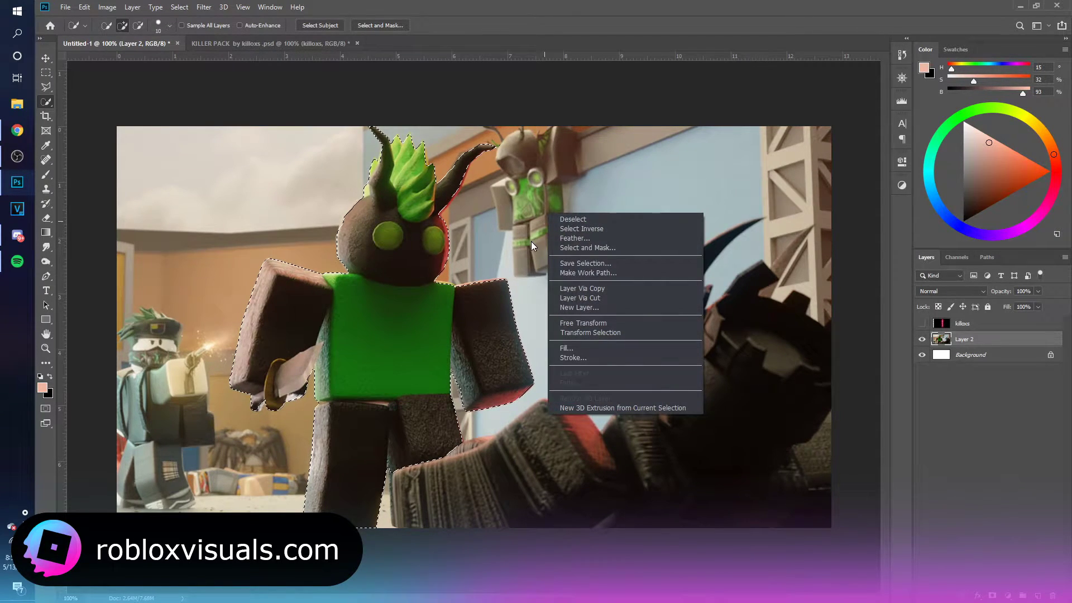
pyautogui.click(611, 249)
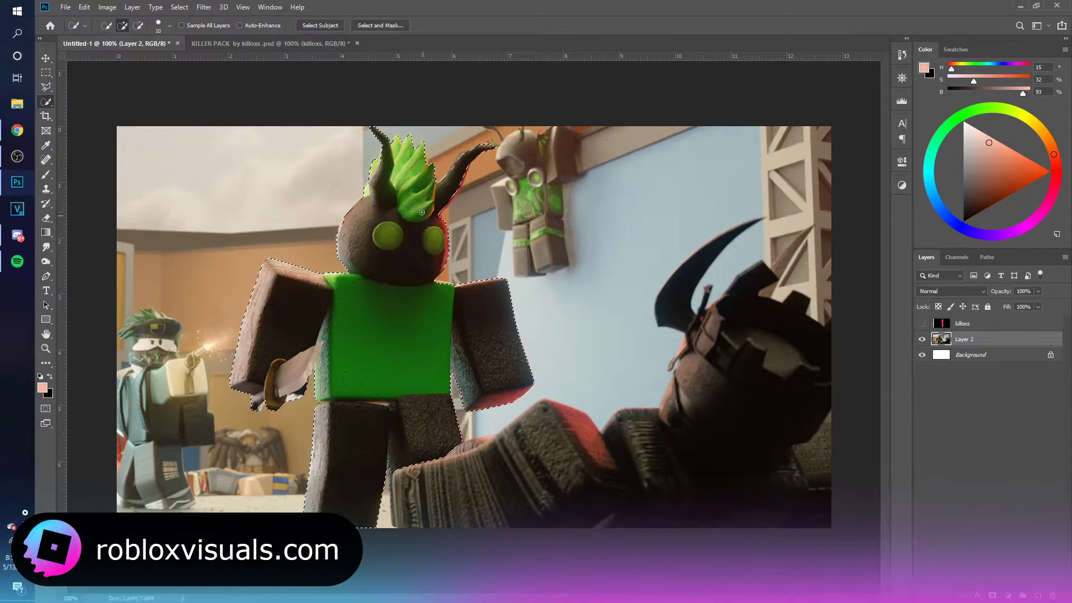
pyautogui.rightClick(621, 283)
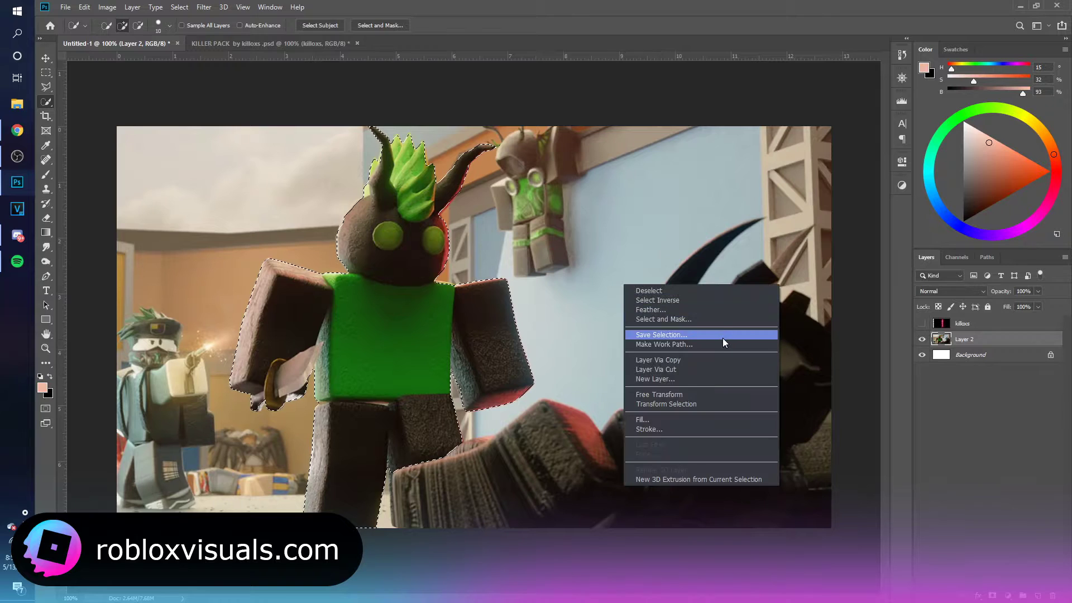
pyautogui.click(722, 320)
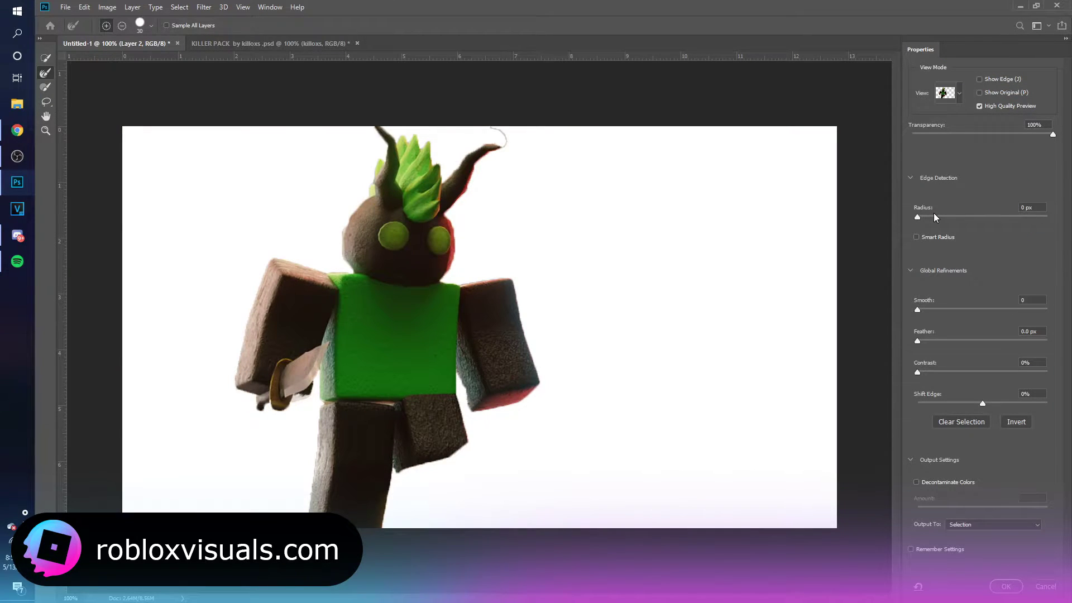
pyautogui.click(932, 216)
pyautogui.click(935, 310)
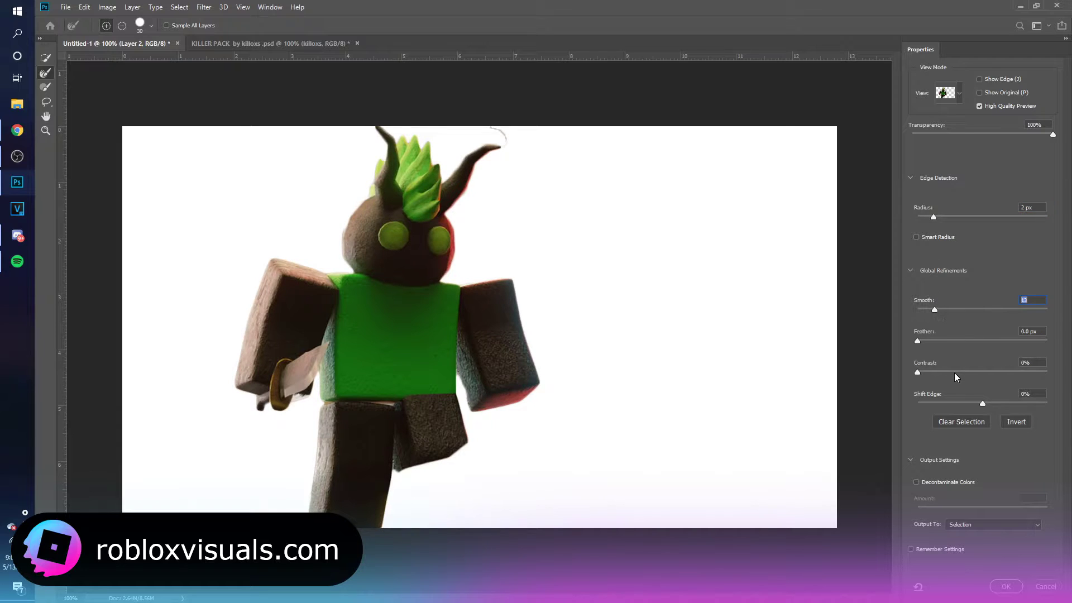
pyautogui.click(974, 372)
pyautogui.click(974, 402)
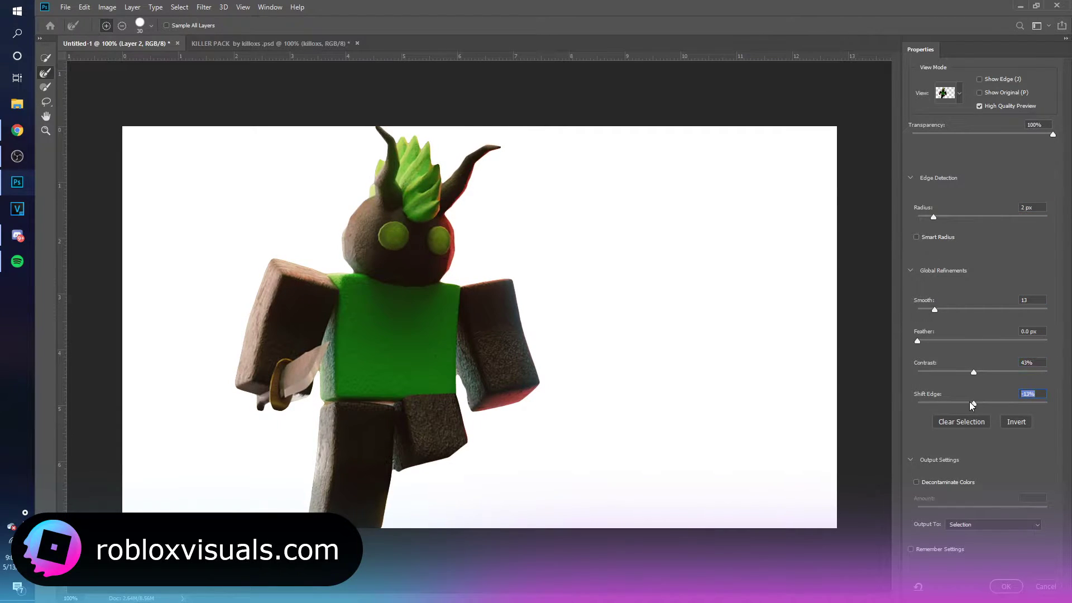
pyautogui.click(1006, 586)
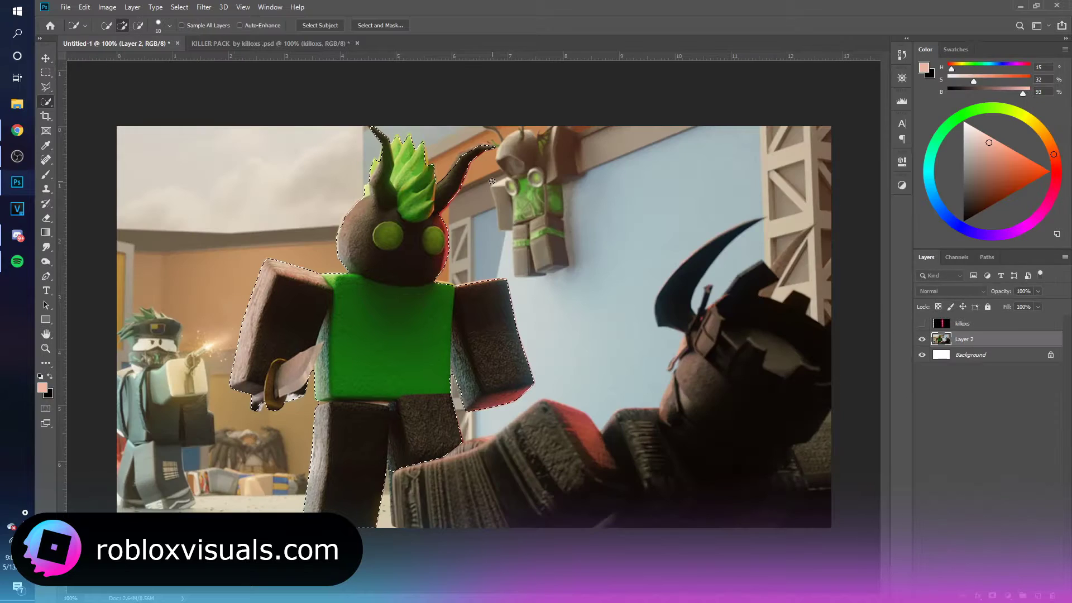
# - Copy the selected character to its own layer, keeping it aligned with the original render
pyautogui.click(48, 57)
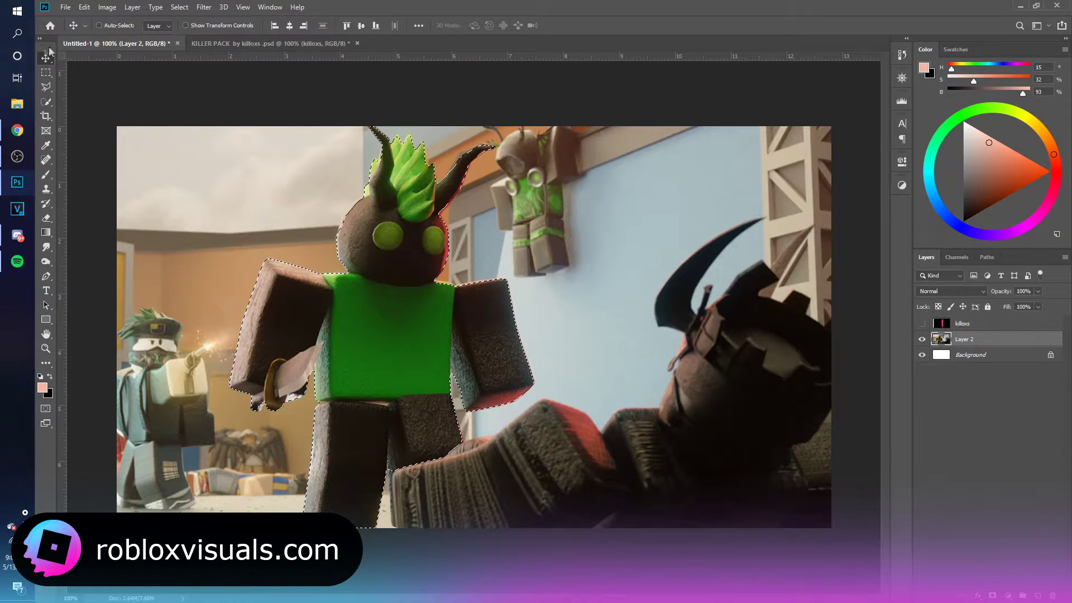
pyautogui.hotkey('ctrl', 'j')
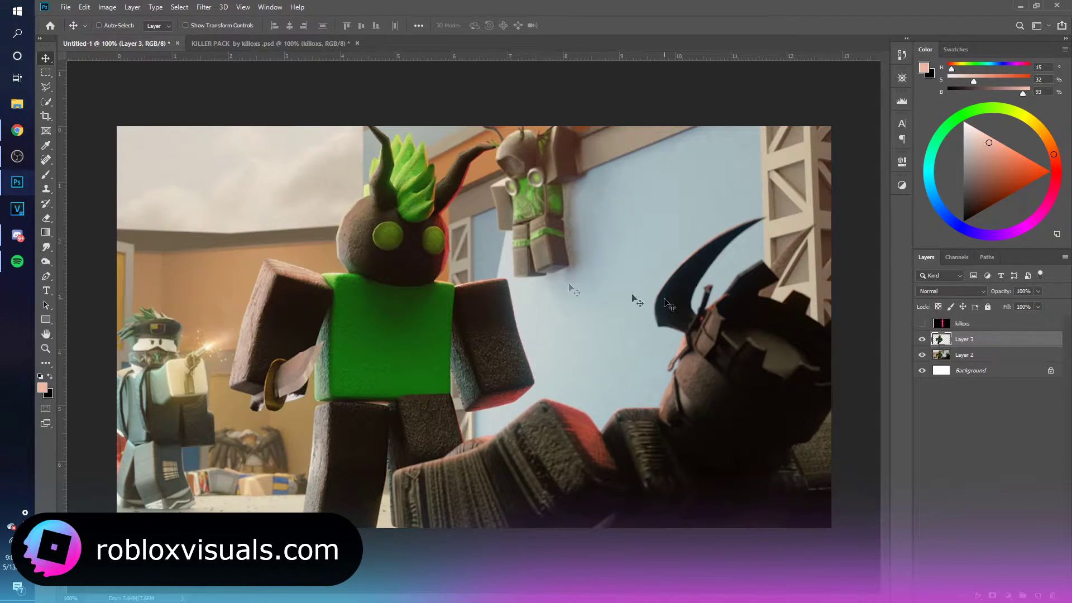
pyautogui.moveTo(441, 306); pyautogui.dragTo(658, 307)
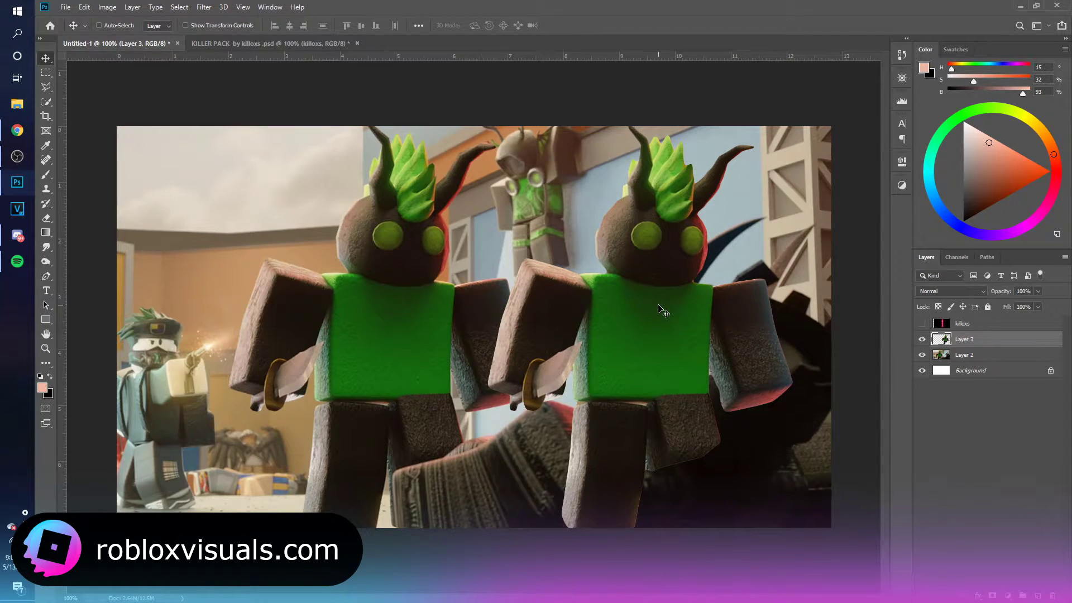
pyautogui.hotkey('ctrl', 'z')
# - Add an Inner Glow to the character cutout in Overlay blend mode with 72% opacity and 9% choke
pyautogui.rightClick(1001, 340)
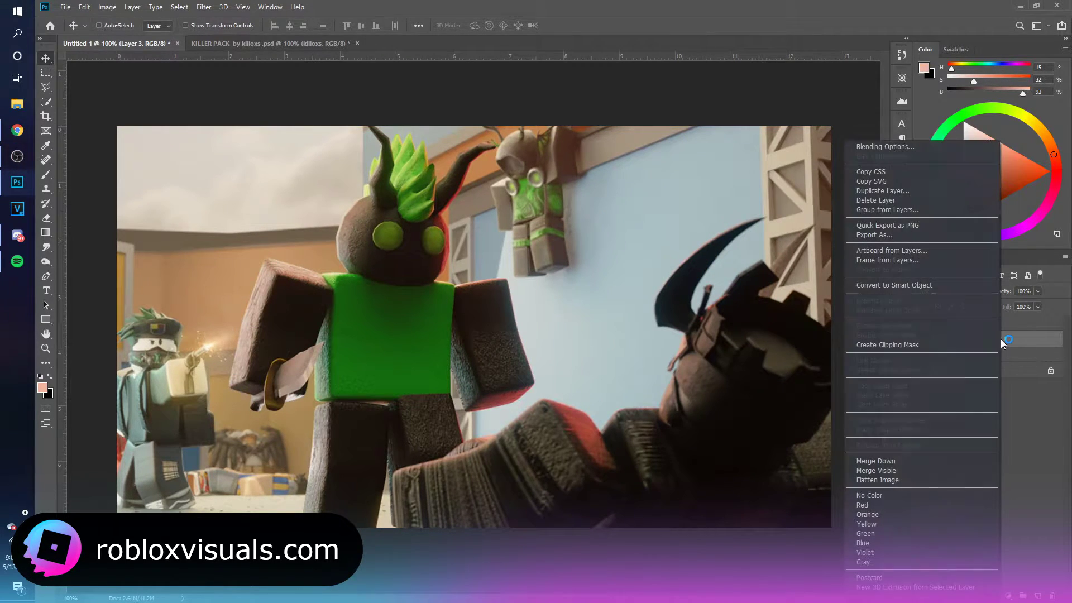
pyautogui.click(884, 146)
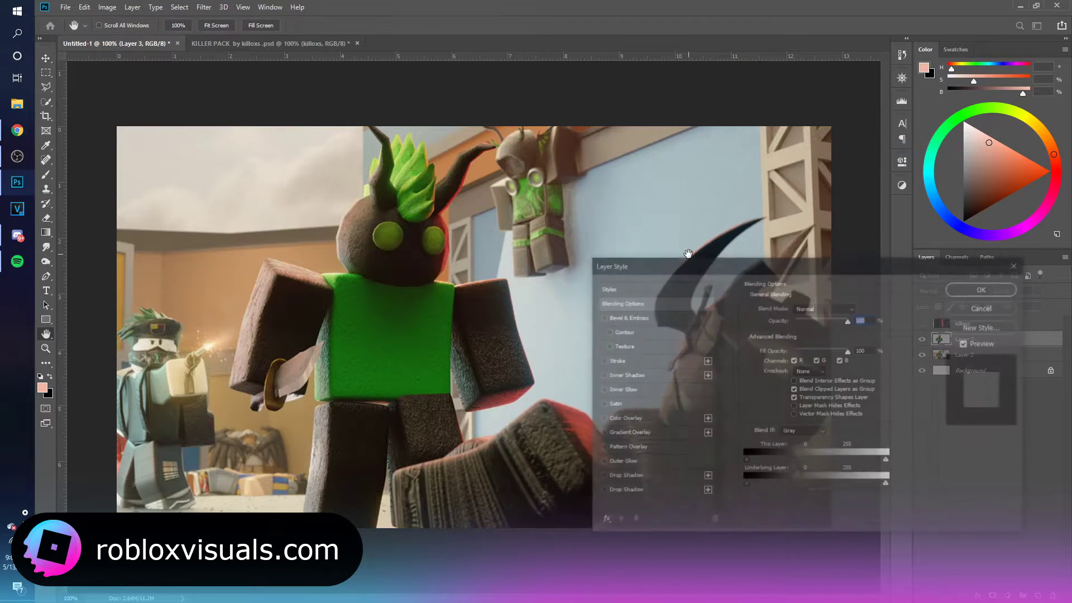
pyautogui.click(628, 391)
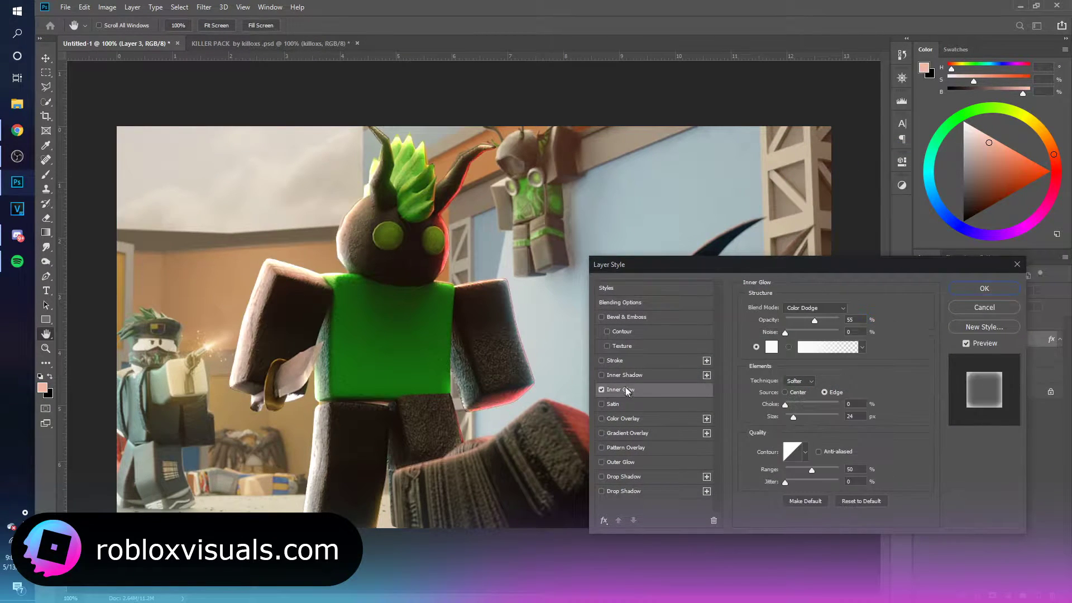
pyautogui.moveTo(796, 419); pyautogui.dragTo(797, 415)
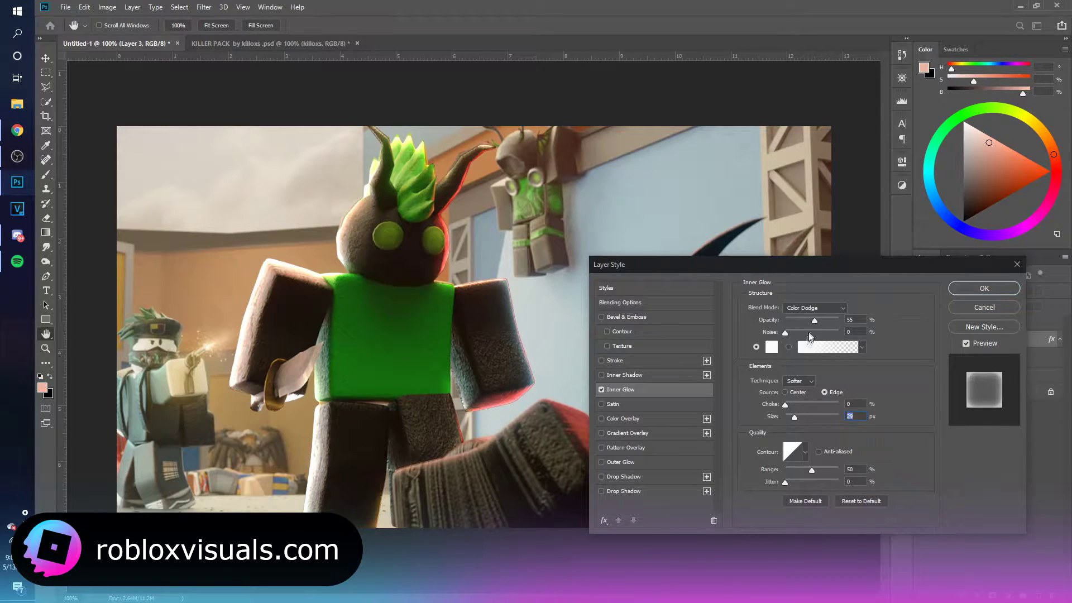
pyautogui.moveTo(818, 320); pyautogui.dragTo(841, 316)
pyautogui.click(835, 309)
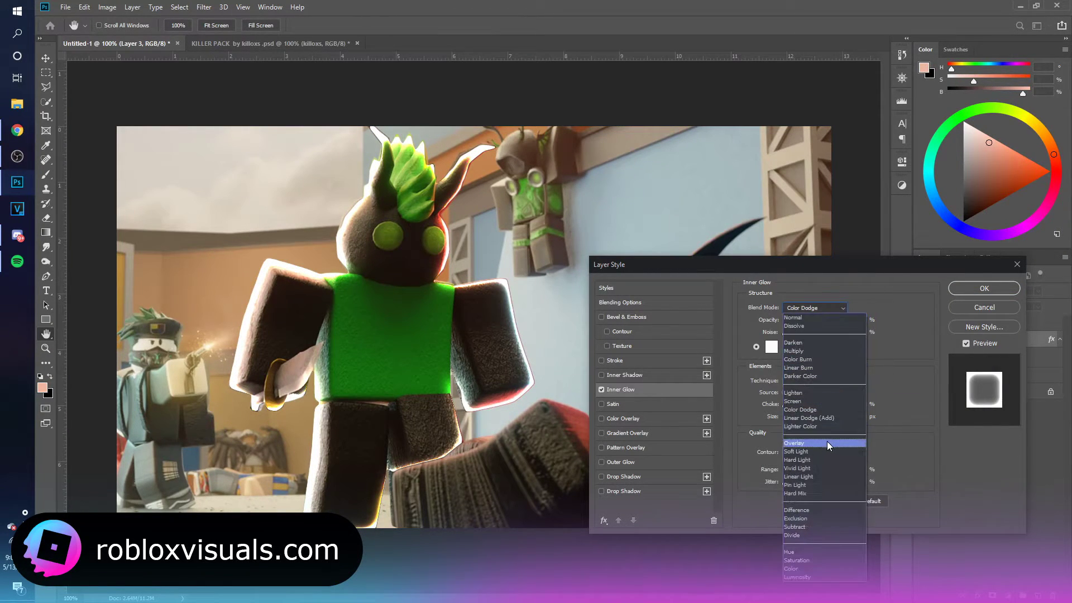
pyautogui.click(816, 377)
pyautogui.moveTo(838, 321); pyautogui.dragTo(824, 320)
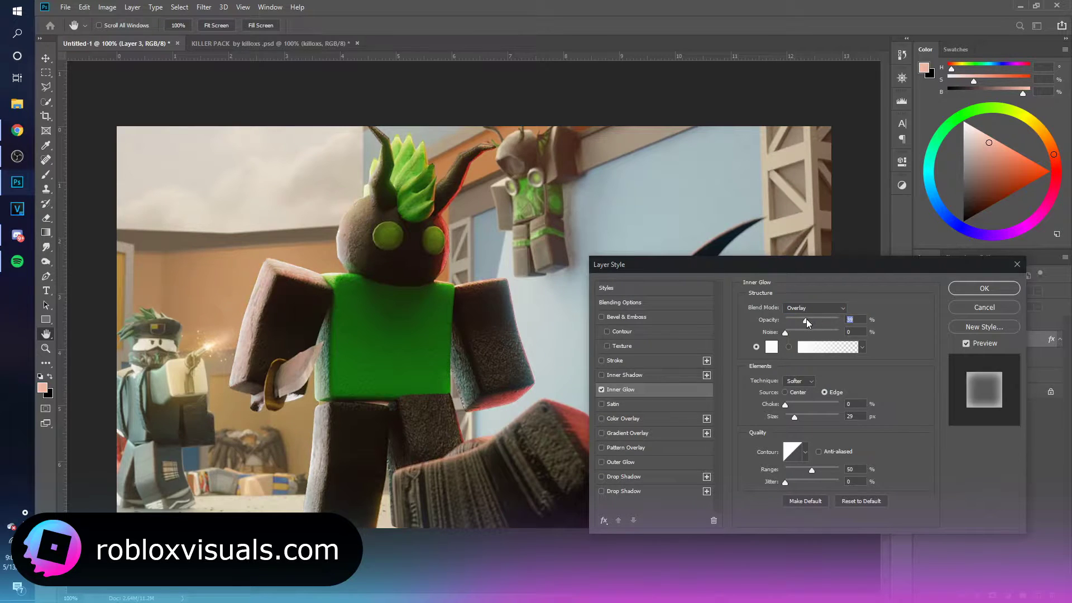
pyautogui.moveTo(786, 406); pyautogui.dragTo(795, 418)
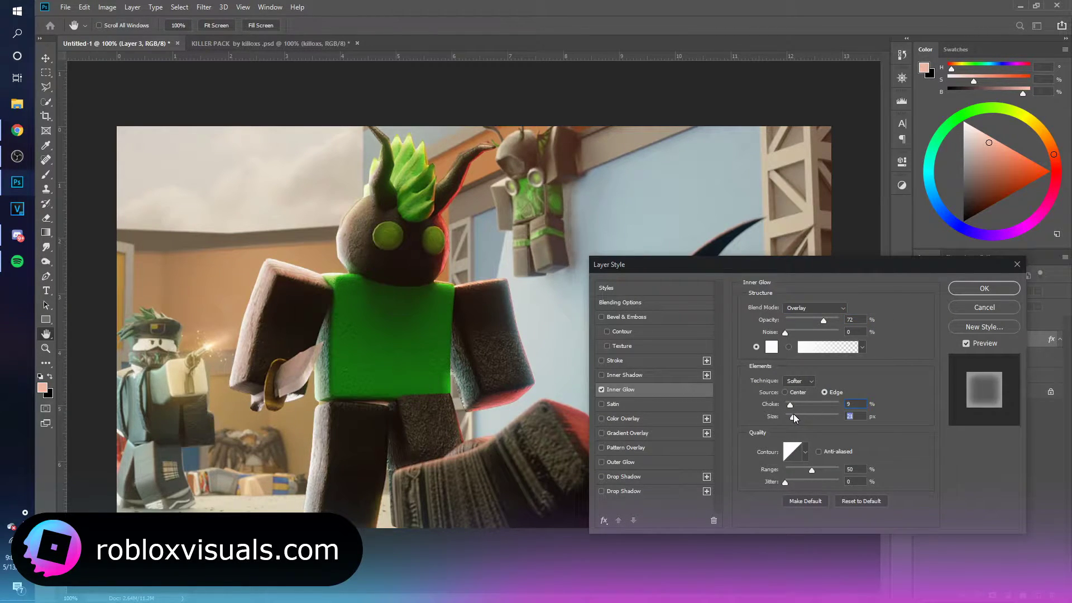
# - Add Bevel & Emboss to the character cutout with size 27 px, highlight opacity 70% and shadow opacity about 40%
pyautogui.click(646, 317)
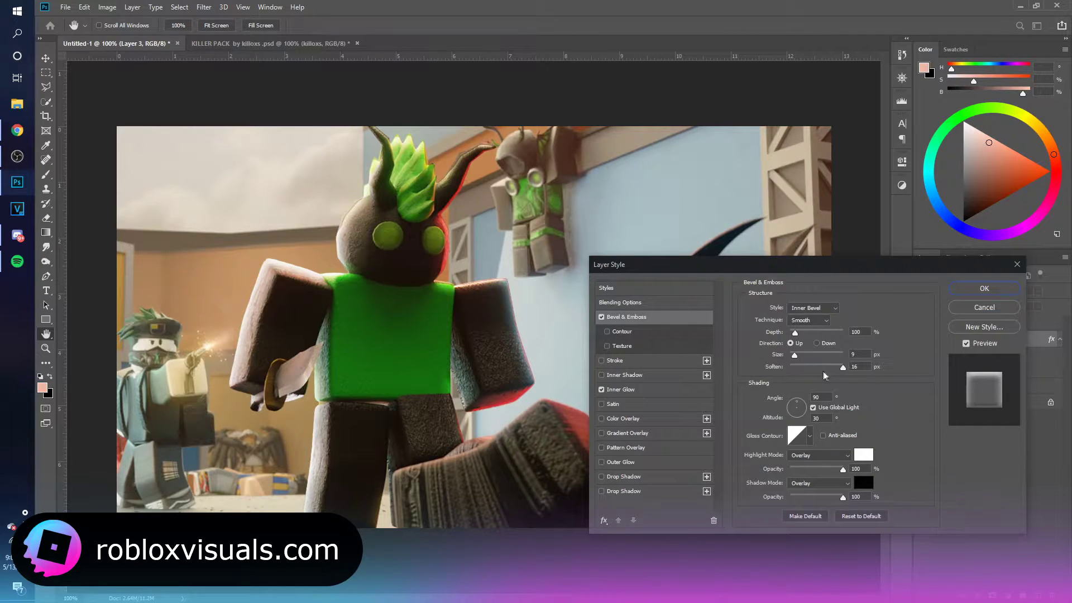
pyautogui.moveTo(842, 368); pyautogui.dragTo(799, 355)
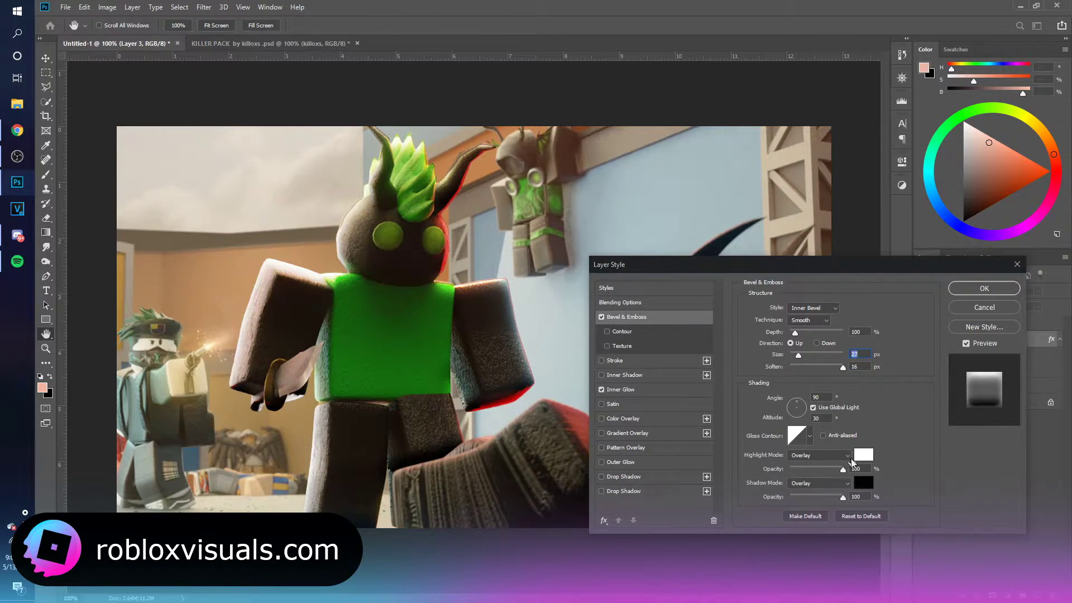
pyautogui.moveTo(845, 469)
pyautogui.mouseDown()
pyautogui.moveTo(803, 469)
pyautogui.moveTo(827, 470)
pyautogui.moveTo(799, 496)
pyautogui.moveTo(811, 497)
pyautogui.mouseUp()
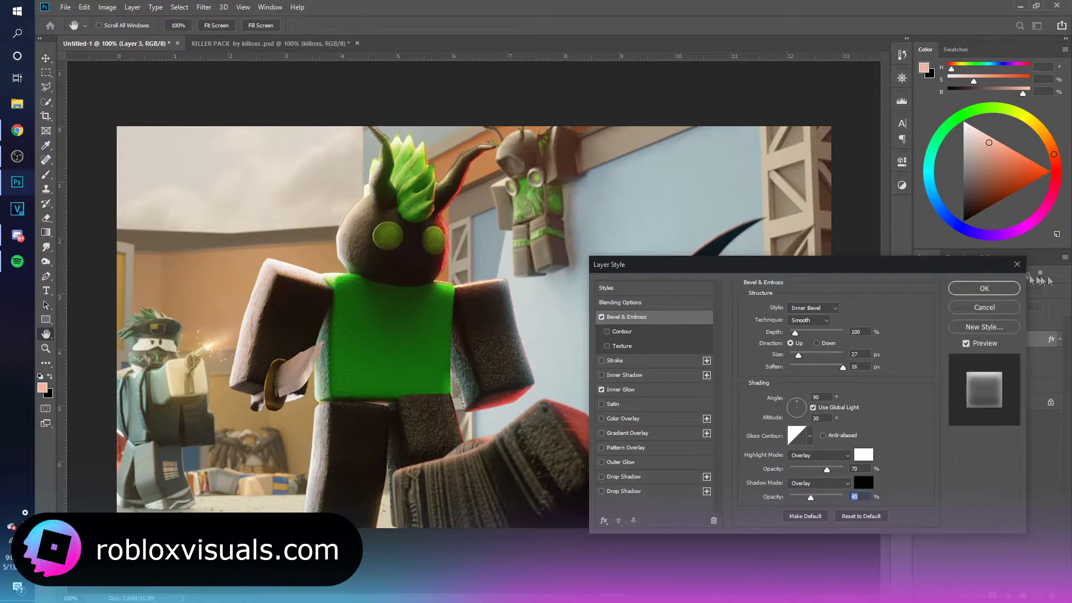
pyautogui.click(978, 291)
pyautogui.click(1061, 340)
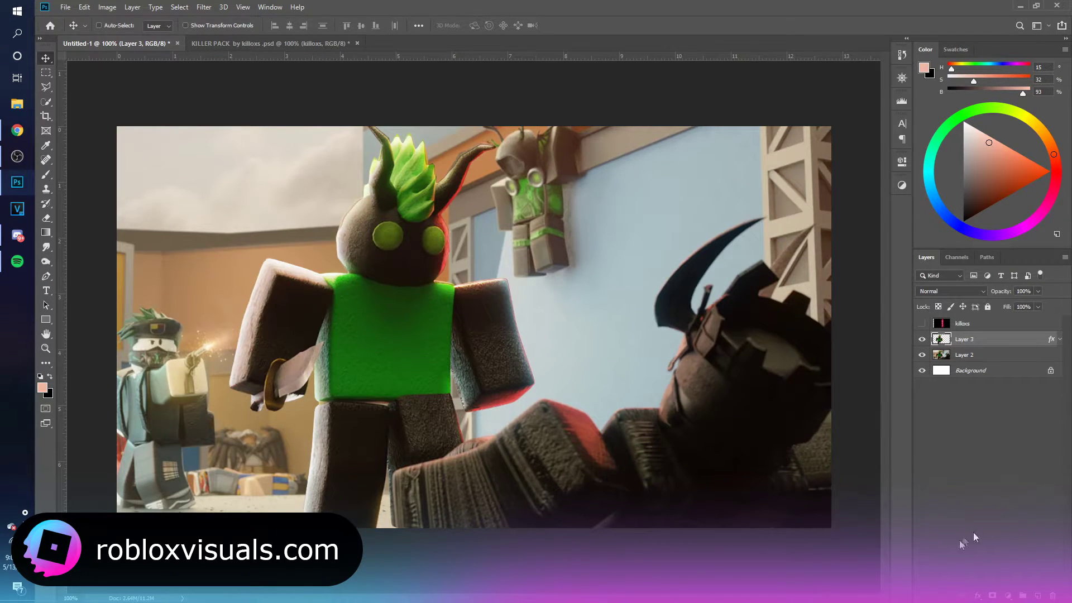
# - Create an empty layer above the character cutout and set up a soft brush with 62% opacity and 175 px size
pyautogui.click(1038, 595)
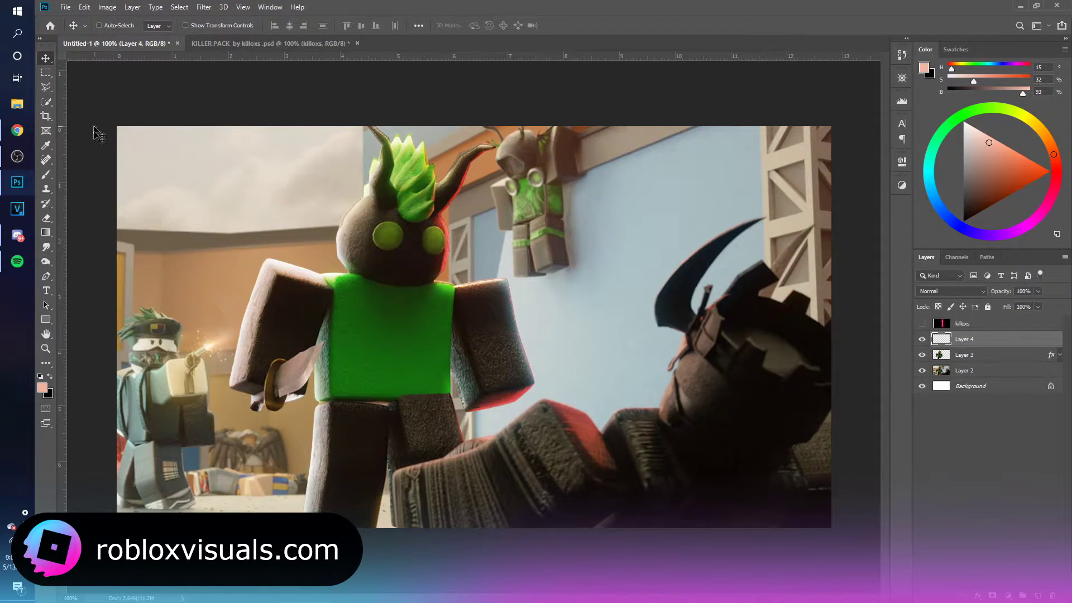
pyautogui.click(47, 174)
pyautogui.click(108, 26)
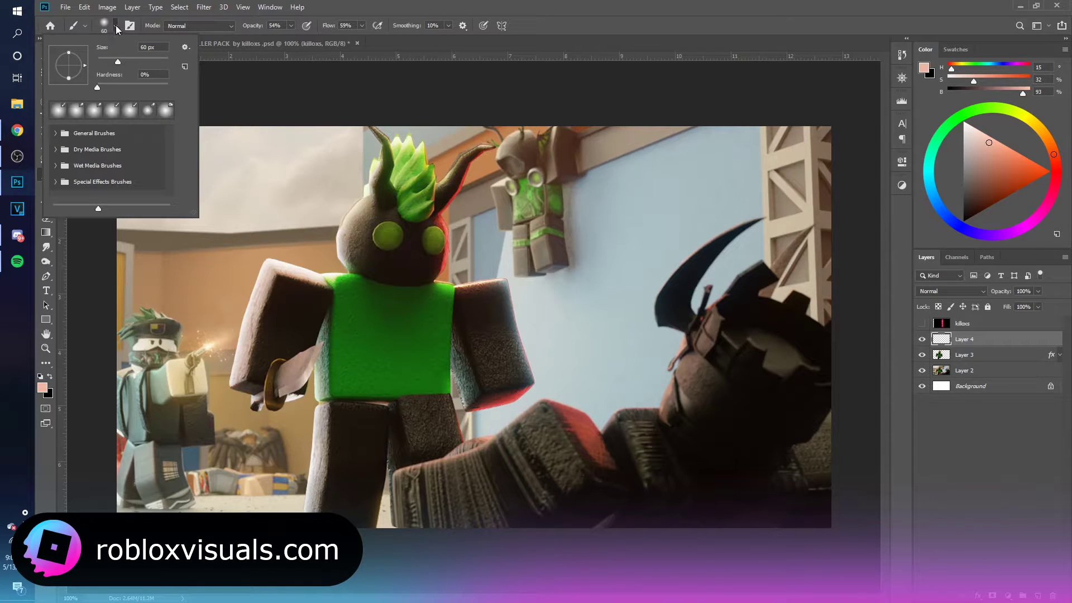
pyautogui.click(115, 26)
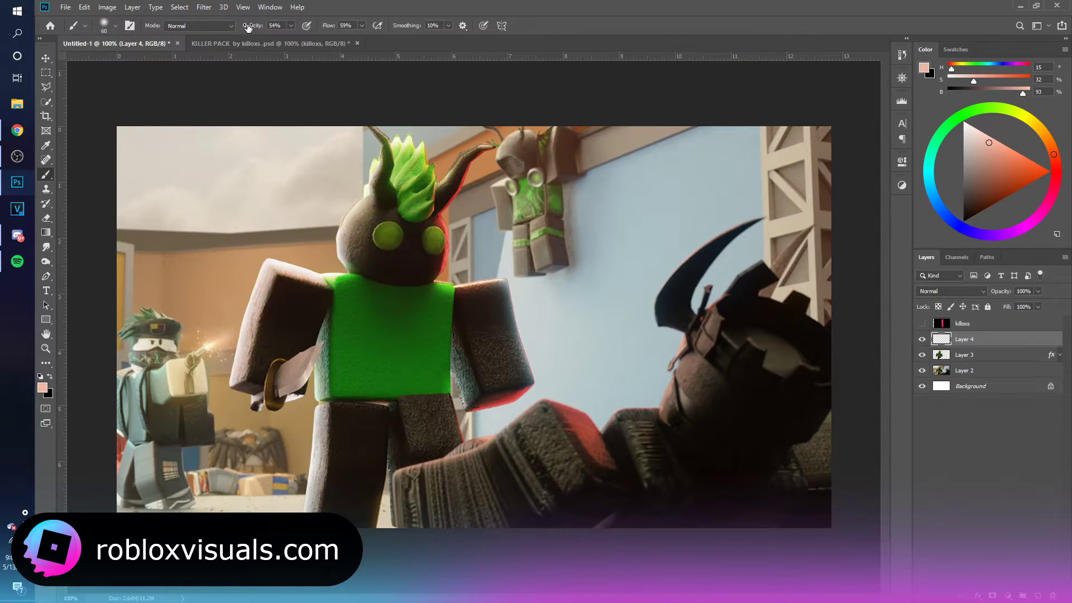
pyautogui.moveTo(249, 28); pyautogui.dragTo(254, 28)
pyautogui.press(']')
pyautogui.press(']')
pyautogui.press(']')
pyautogui.press(']')
pyautogui.press(']')
pyautogui.press(']')
pyautogui.press(']')
pyautogui.press(']')
pyautogui.press(']')
pyautogui.press(']')
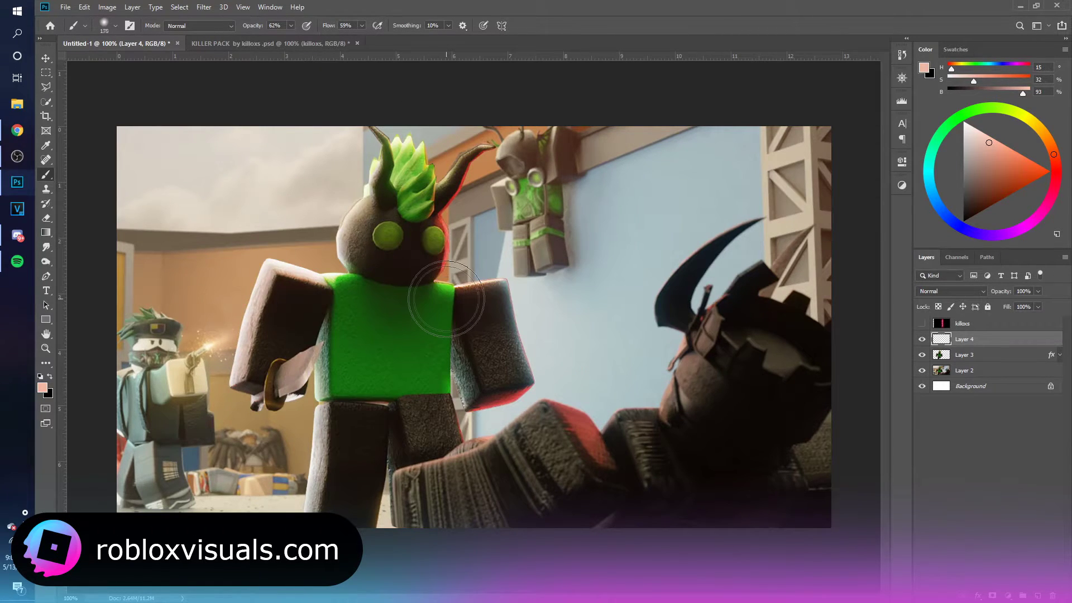
# - Set the foreground colour to bright green (28e33e) and paint a soft glow over both of the main character's eyes
pyautogui.click(42, 387)
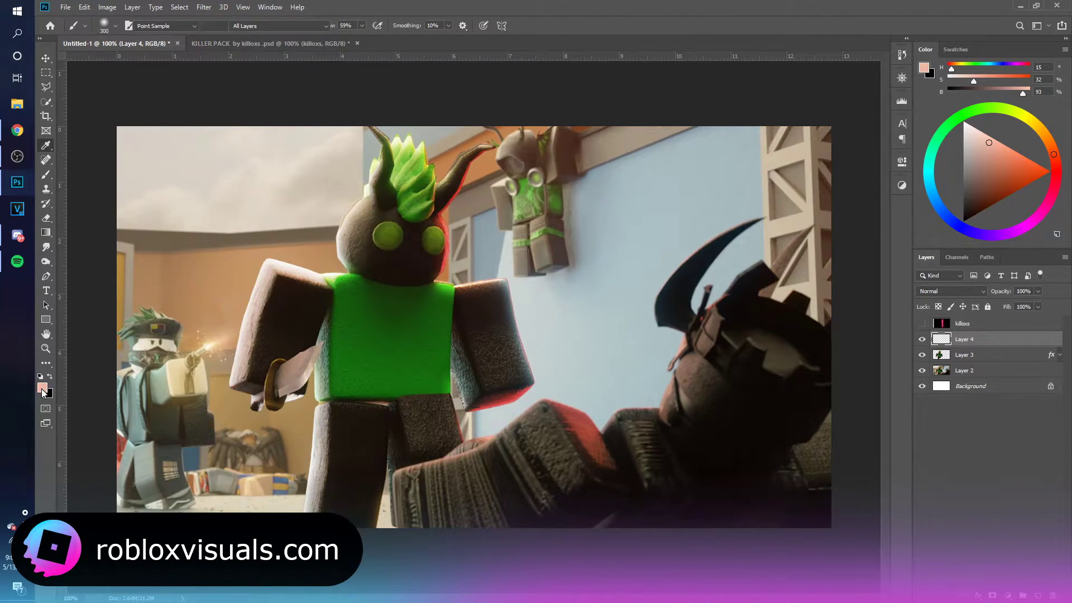
pyautogui.click(790, 421)
pyautogui.click(747, 338)
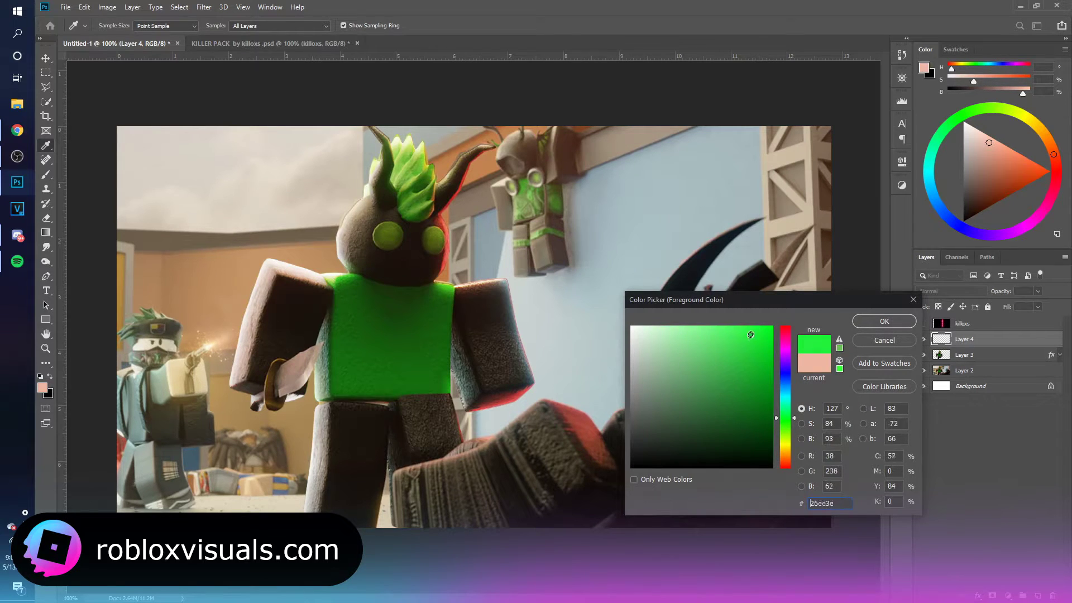
pyautogui.click(885, 321)
pyautogui.click(430, 237)
pyautogui.click(426, 239)
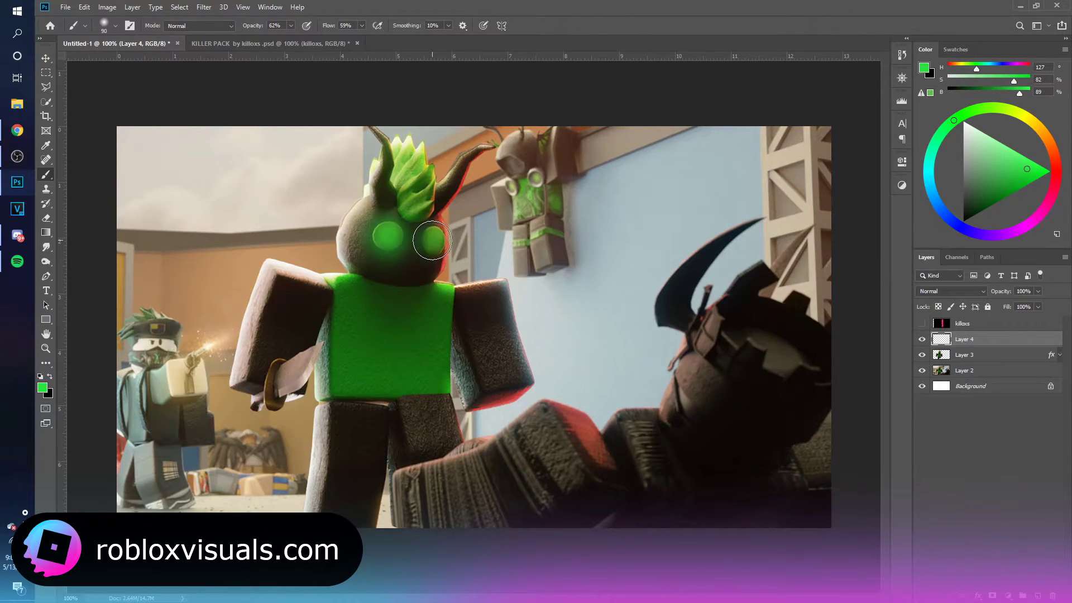
pyautogui.click(424, 240)
# - Reduce the brush to 45 px and paint green over the main character's hair
pyautogui.press('[')
pyautogui.press('[')
pyautogui.press('[')
pyautogui.press('[')
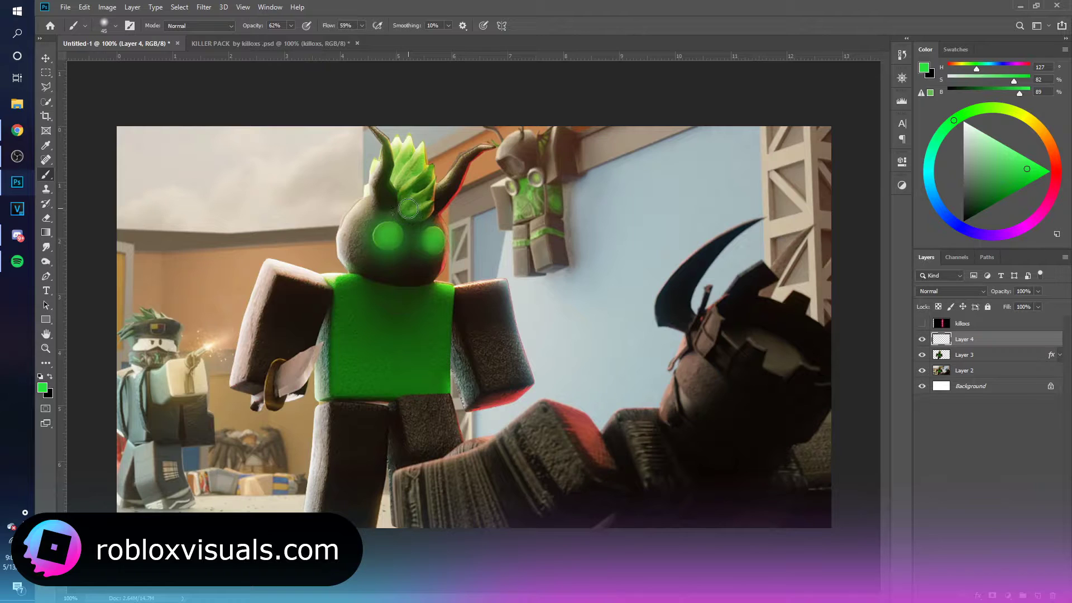
pyautogui.moveTo(409, 211)
pyautogui.mouseDown()
pyautogui.moveTo(418, 179)
pyautogui.moveTo(423, 201)
pyautogui.moveTo(394, 162)
pyautogui.mouseUp()
# - Enlarge the brush to 175 px and paint a soft green glow over the character's torso
pyautogui.press(']')
pyautogui.press(']')
pyautogui.press(']')
pyautogui.press(']')
pyautogui.press(']')
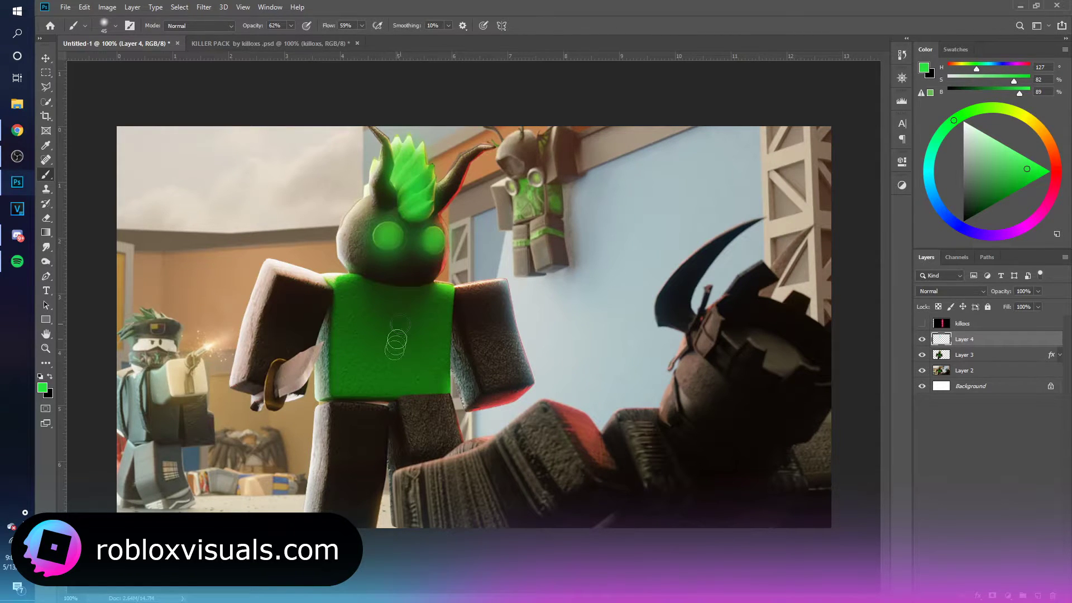
pyautogui.press(']')
pyautogui.press(']')
pyautogui.moveTo(332, 360)
pyautogui.mouseDown()
pyautogui.moveTo(338, 303)
pyautogui.moveTo(405, 365)
pyautogui.moveTo(447, 353)
pyautogui.moveTo(380, 310)
pyautogui.moveTo(329, 297)
pyautogui.moveTo(396, 288)
pyautogui.mouseUp()
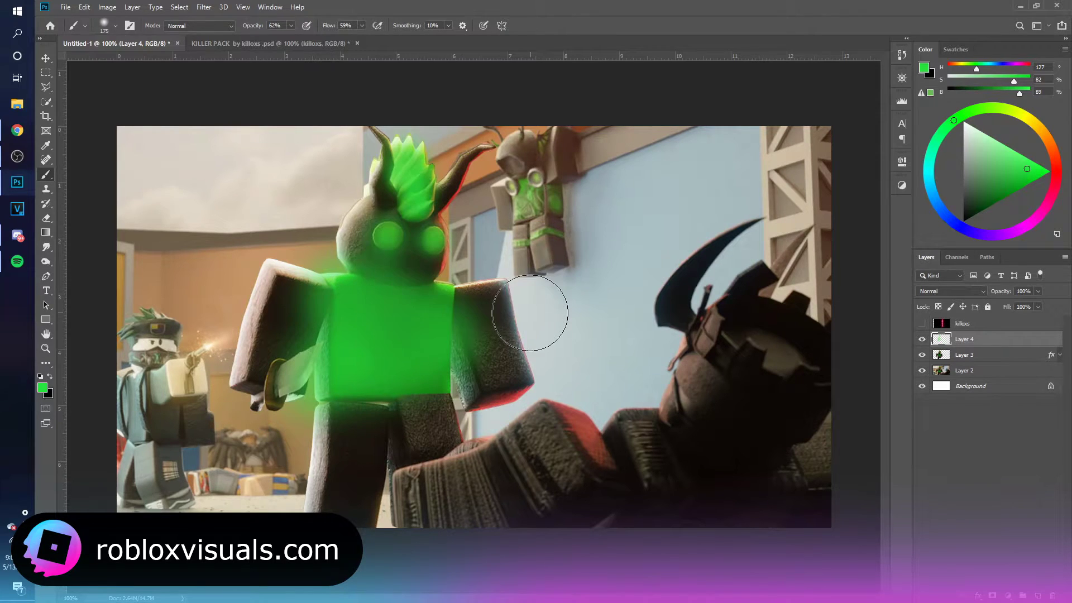
# - Change the blend mode of the green paint layer to Linear Dodge (Add)
pyautogui.press('v')
pyautogui.click(951, 291)
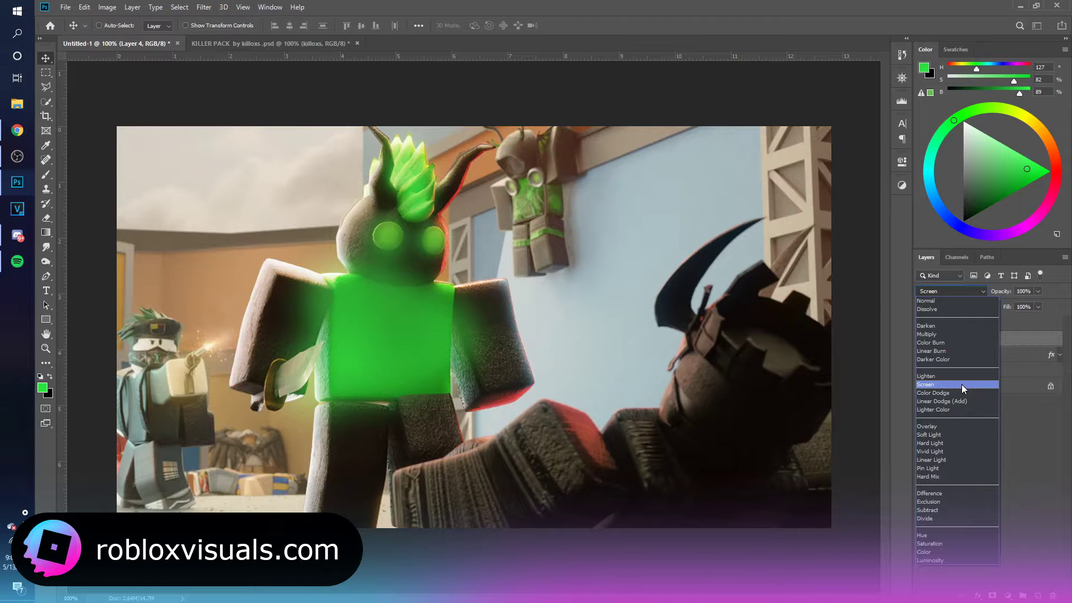
pyautogui.click(961, 401)
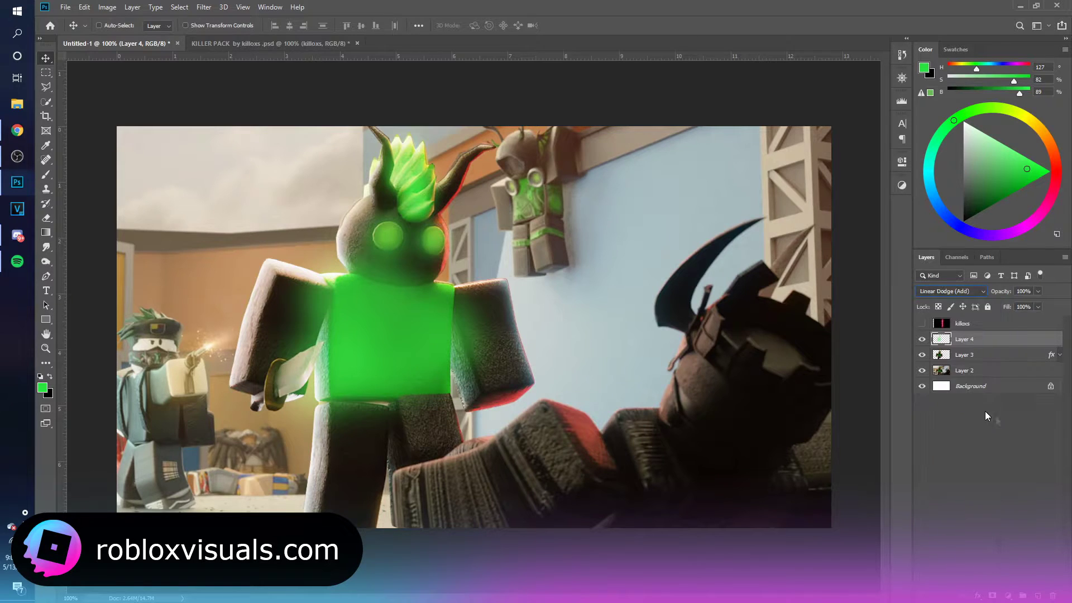
pyautogui.click(987, 413)
# - Show the pink lightning layer, set its blend mode to Linear Dodge (Add) and place it over the character's knife arm
pyautogui.click(972, 324)
pyautogui.click(922, 324)
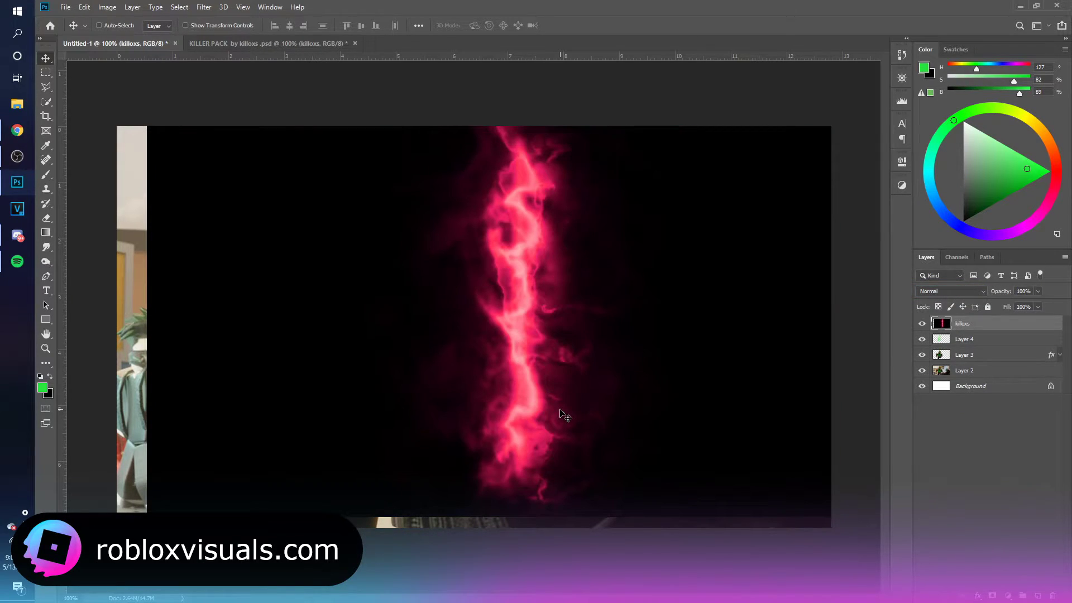
pyautogui.moveTo(566, 416); pyautogui.dragTo(582, 389)
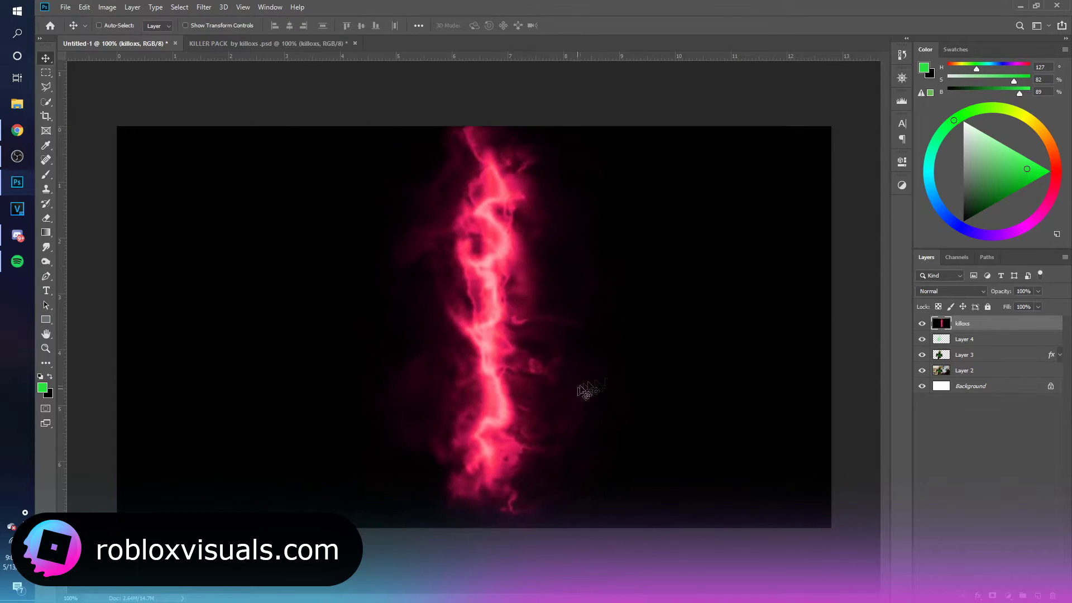
pyautogui.click(966, 291)
pyautogui.click(950, 402)
pyautogui.moveTo(586, 304)
pyautogui.mouseDown()
pyautogui.moveTo(447, 314)
pyautogui.moveTo(525, 310)
pyautogui.moveTo(481, 310)
pyautogui.mouseUp()
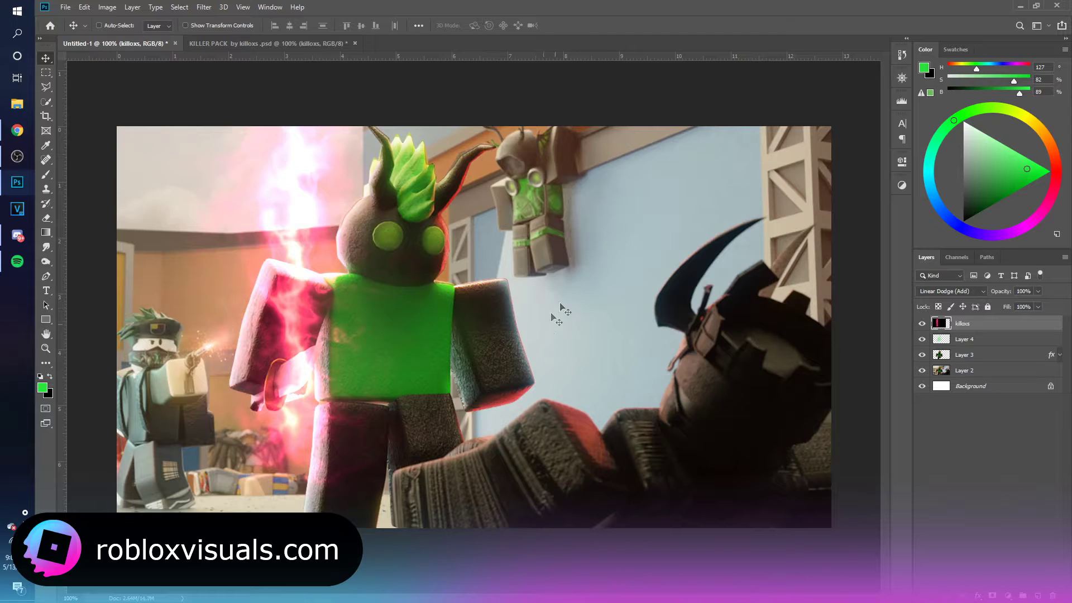
# - Scale down and rotate the lightning to a shallow diagonal and position it over the knife
pyautogui.hotkey('ctrl', 't')
pyautogui.moveTo(662, 85); pyautogui.dragTo(476, 160)
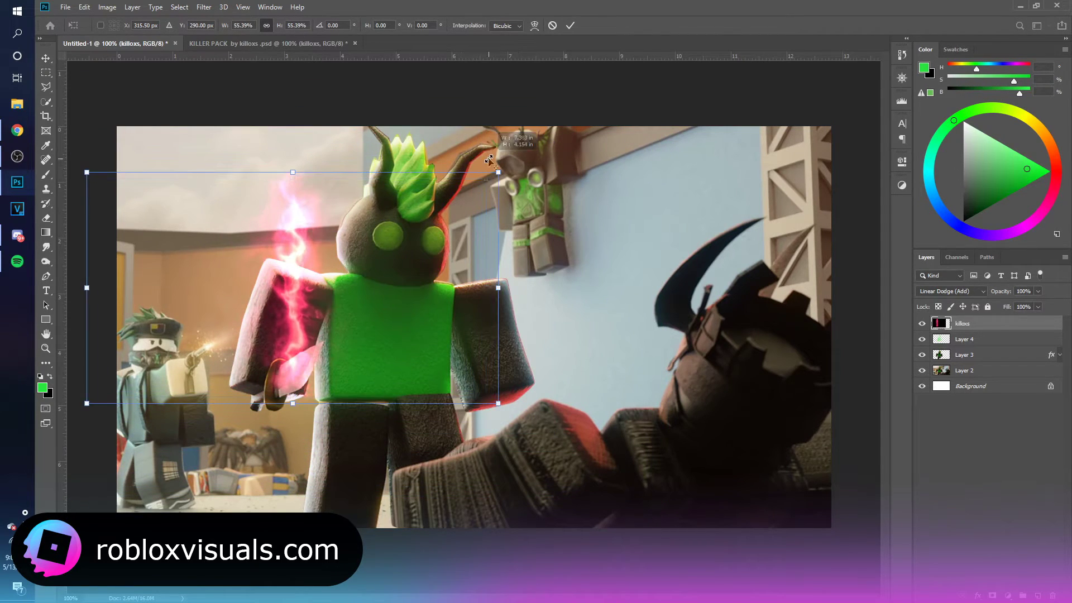
pyautogui.moveTo(488, 161); pyautogui.dragTo(201, 223)
pyautogui.press('Return')
pyautogui.moveTo(306, 297); pyautogui.dragTo(357, 386)
pyautogui.hotkey('ctrl', 't')
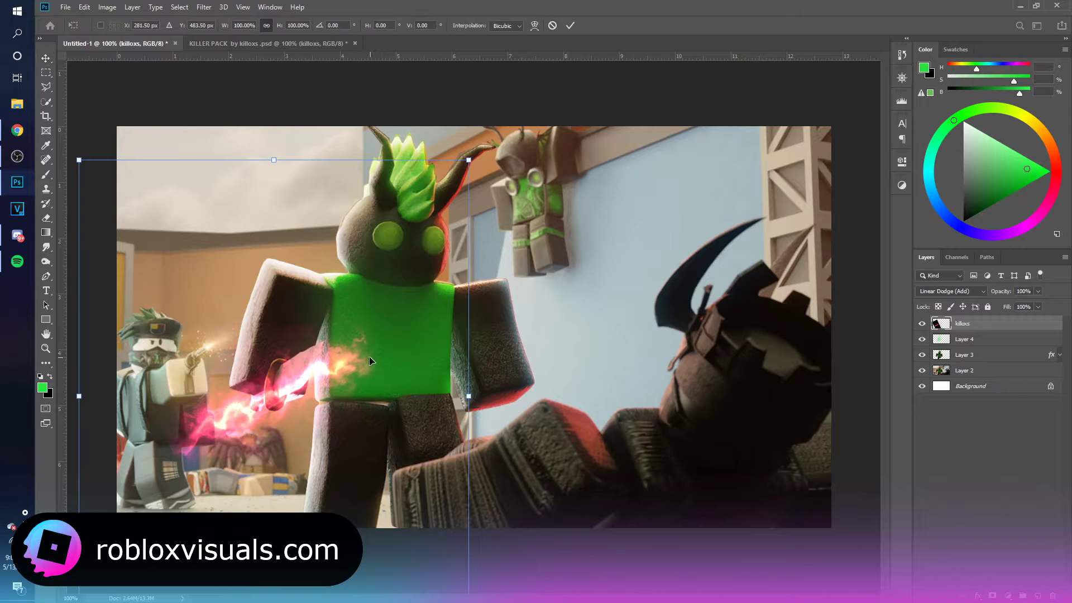
pyautogui.rightClick(368, 357)
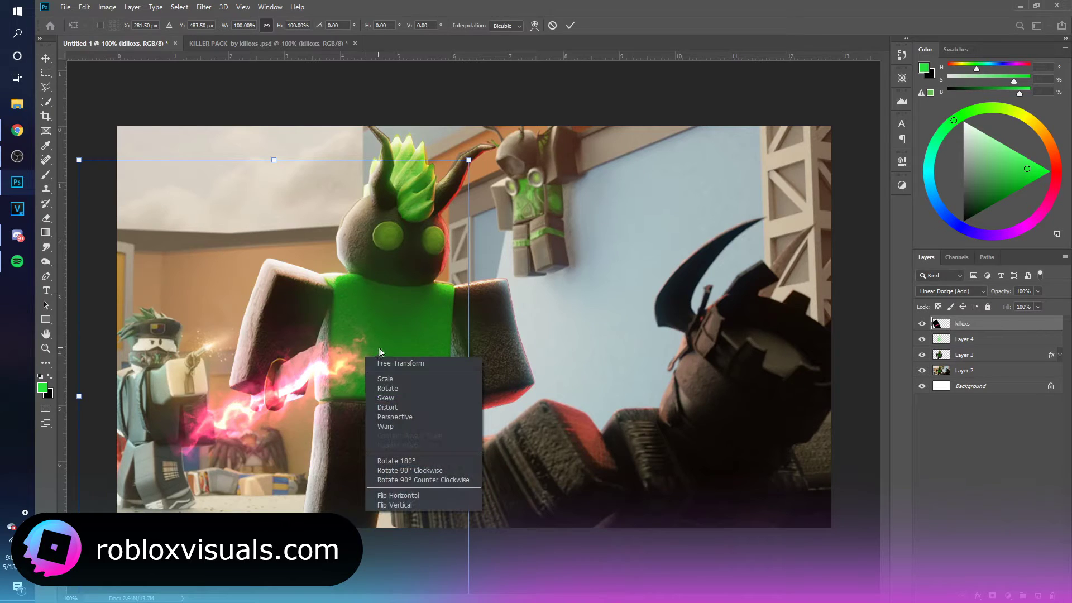
pyautogui.click(412, 426)
pyautogui.press('Escape')
pyautogui.hotkey('ctrl', 'z')
# - Warp the lightning with the Arc preset, bending its curve downward
pyautogui.hotkey('ctrl', 't')
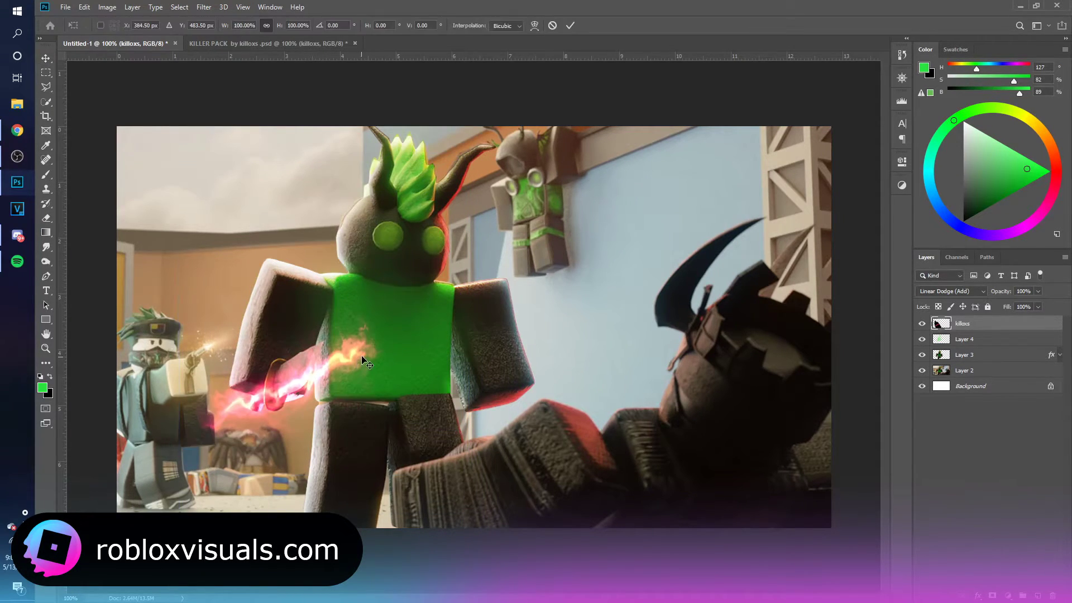
pyautogui.rightClick(364, 357)
pyautogui.click(424, 426)
pyautogui.click(157, 25)
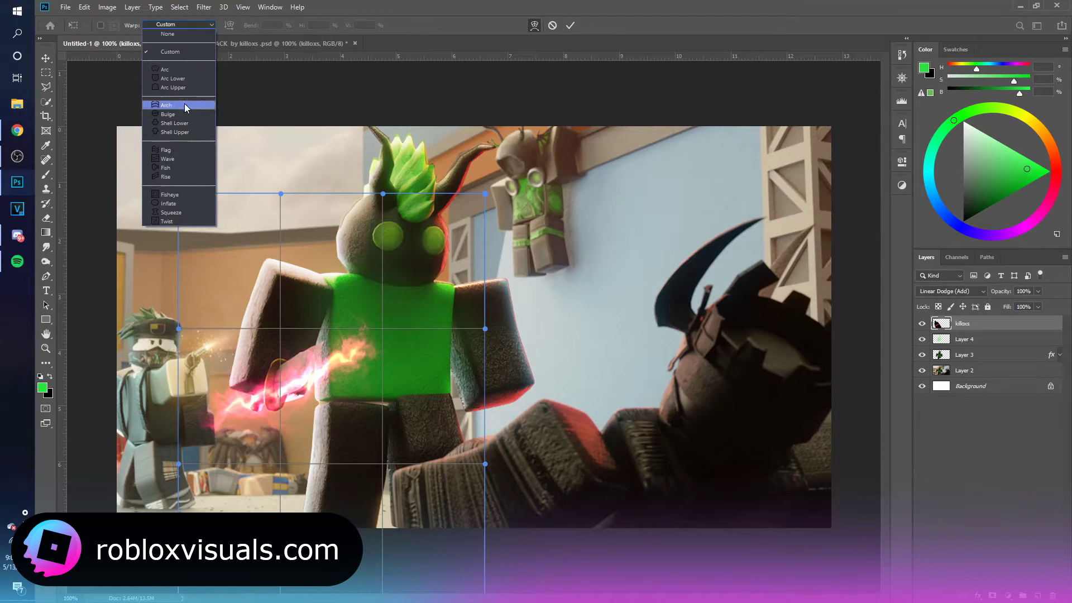
pyautogui.click(170, 80)
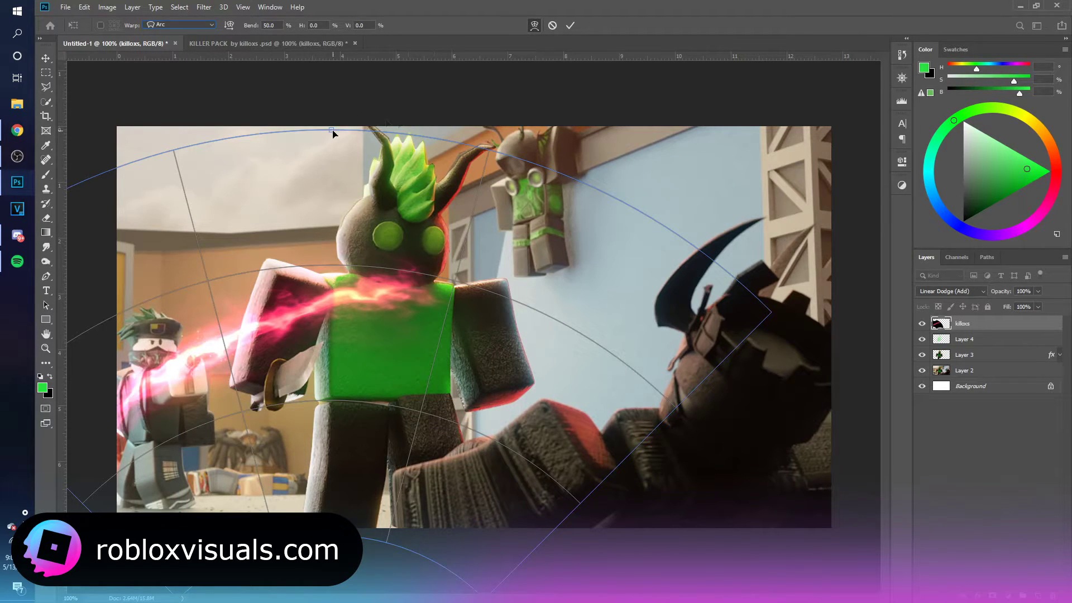
pyautogui.moveTo(333, 133); pyautogui.dragTo(326, 248)
pyautogui.press('Escape')
# - Narrow the curved lightning horizontally and move it onto the character's knife
pyautogui.hotkey('ctrl', 't')
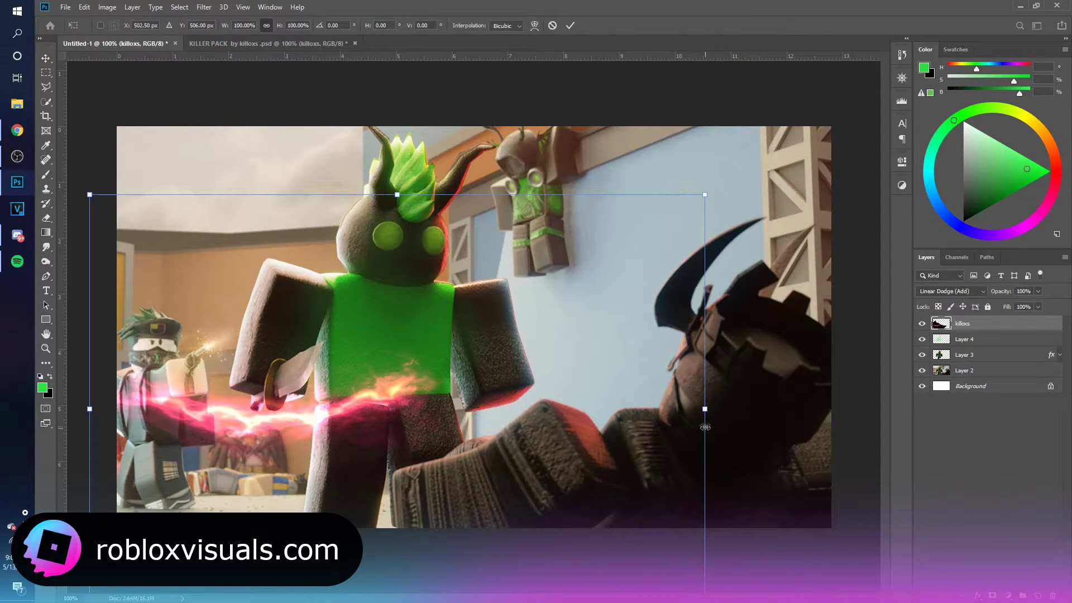
pyautogui.moveTo(706, 414); pyautogui.dragTo(467, 407)
pyautogui.press('Return')
pyautogui.moveTo(295, 422); pyautogui.dragTo(362, 404)
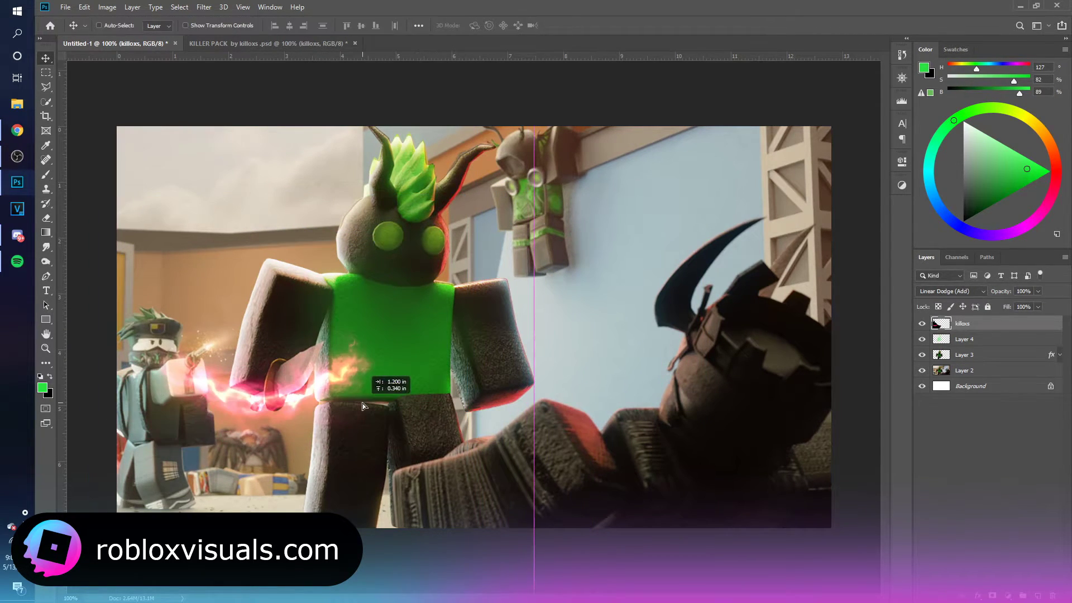
# - Scale the lightning to about 74%, rotate it to the blade's angle and align it with the knife
pyautogui.hotkey('ctrl', 't')
pyautogui.moveTo(535, 177); pyautogui.dragTo(461, 207)
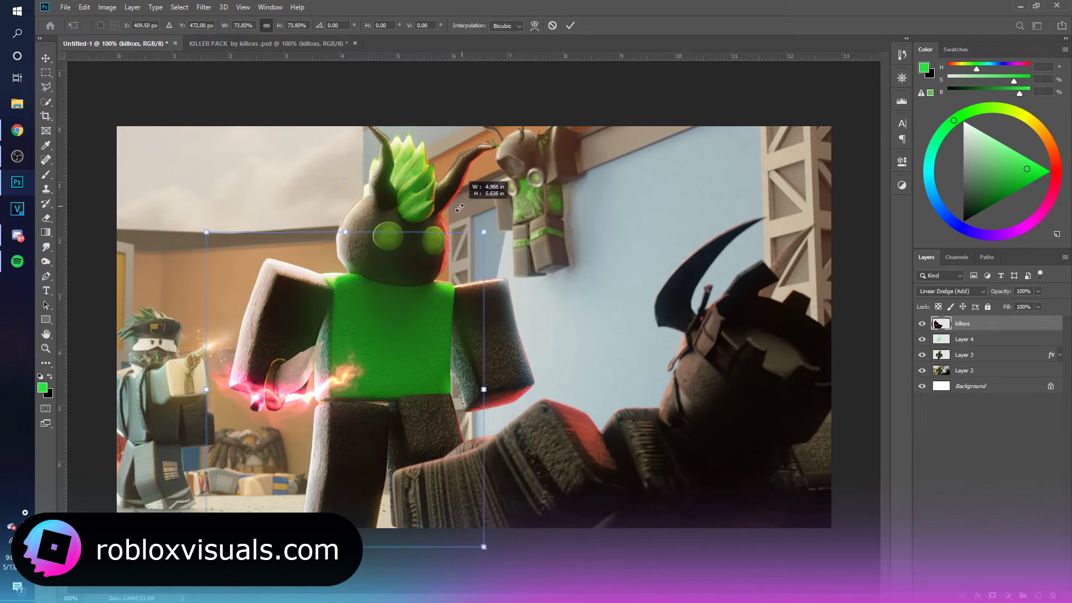
pyautogui.moveTo(528, 239); pyautogui.dragTo(490, 173)
pyautogui.press('Return')
pyautogui.moveTo(406, 351)
pyautogui.mouseDown()
pyautogui.moveTo(389, 328)
pyautogui.moveTo(390, 342)
pyautogui.mouseUp()
# - Erase the lightning extending past the knife handle with a soft 70 px eraser
pyautogui.press('e')
pyautogui.moveTo(221, 400)
pyautogui.mouseDown()
pyautogui.moveTo(238, 418)
pyautogui.moveTo(199, 387)
pyautogui.moveTo(237, 377)
pyautogui.mouseUp()
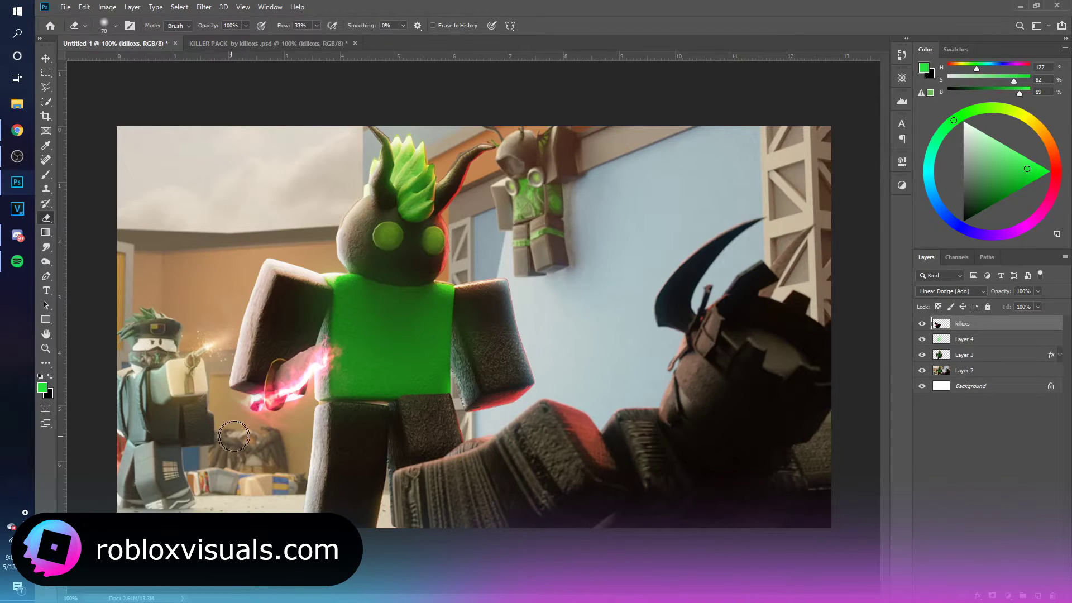
pyautogui.press('v')
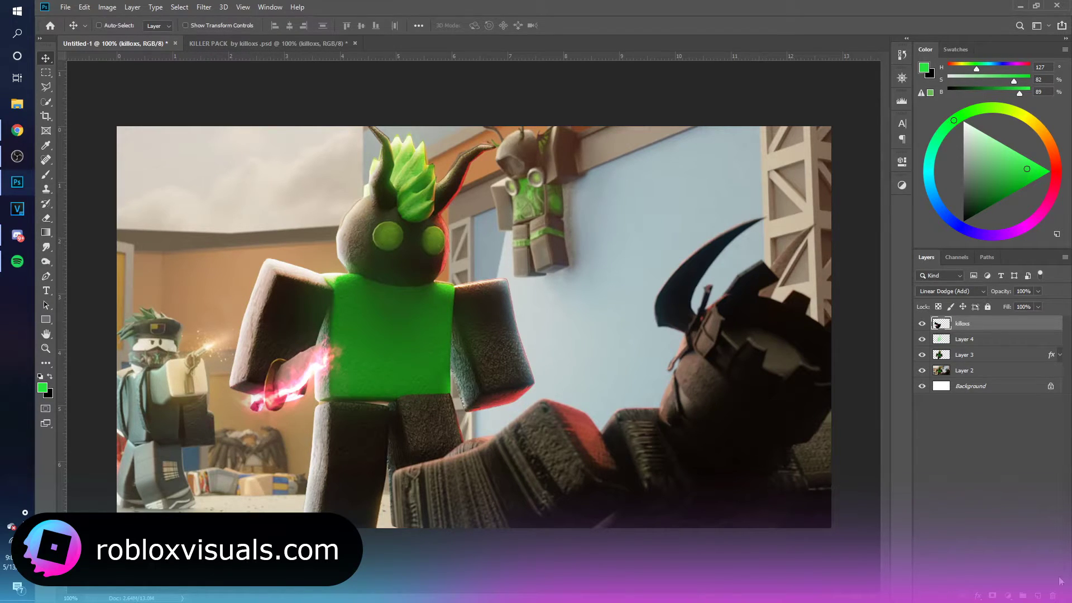
# - Add an empty layer above the lightning and set the brush colour to pinkish red (e3283e)
pyautogui.click(1038, 596)
pyautogui.press('b')
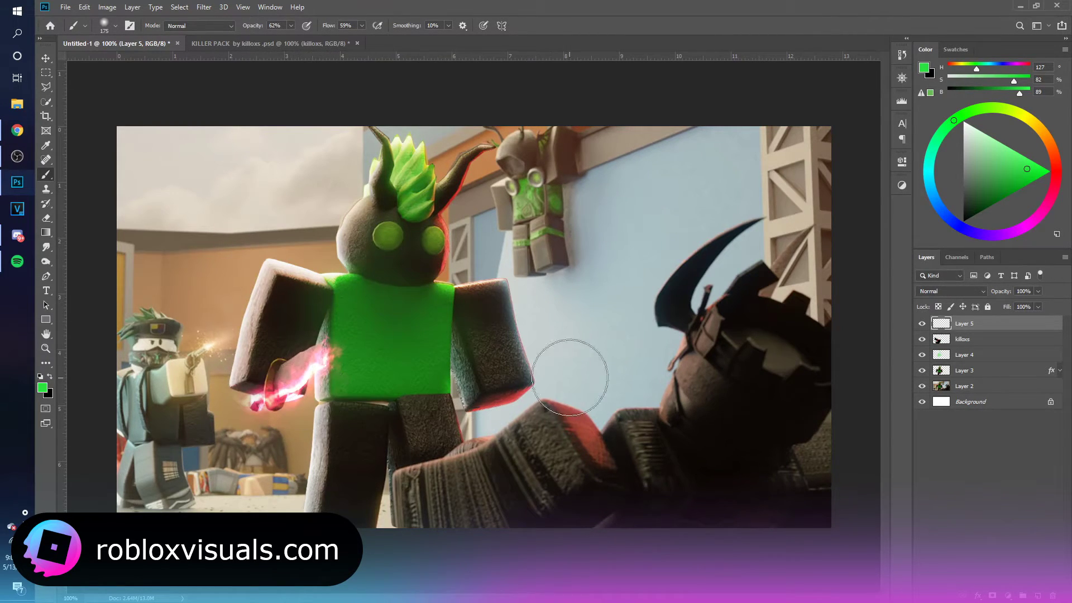
pyautogui.click(43, 387)
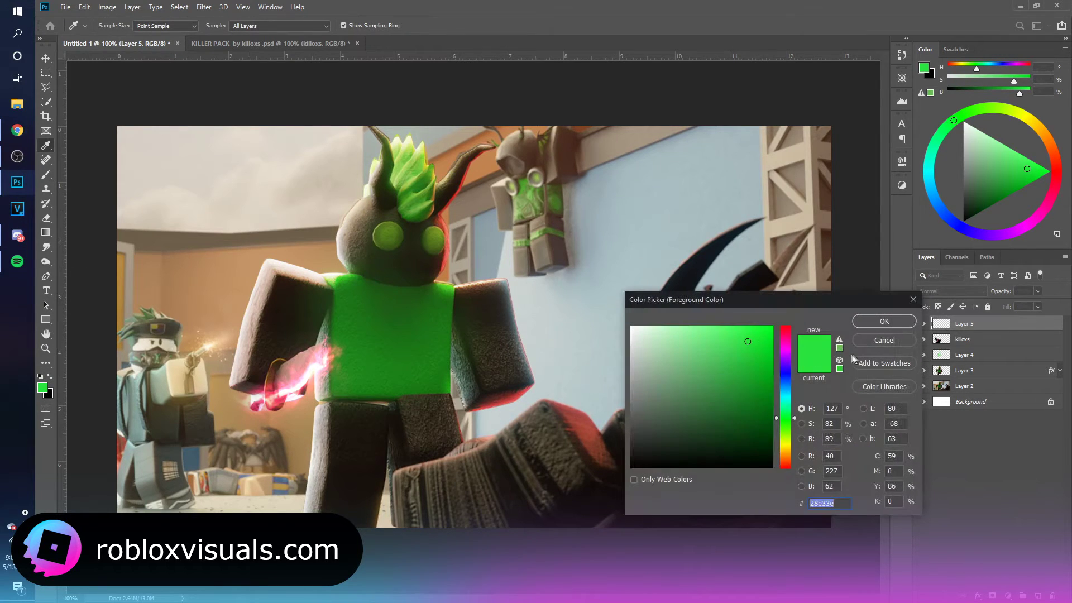
pyautogui.moveTo(787, 335)
pyautogui.mouseDown()
pyautogui.moveTo(796, 308)
pyautogui.moveTo(789, 328)
pyautogui.mouseUp()
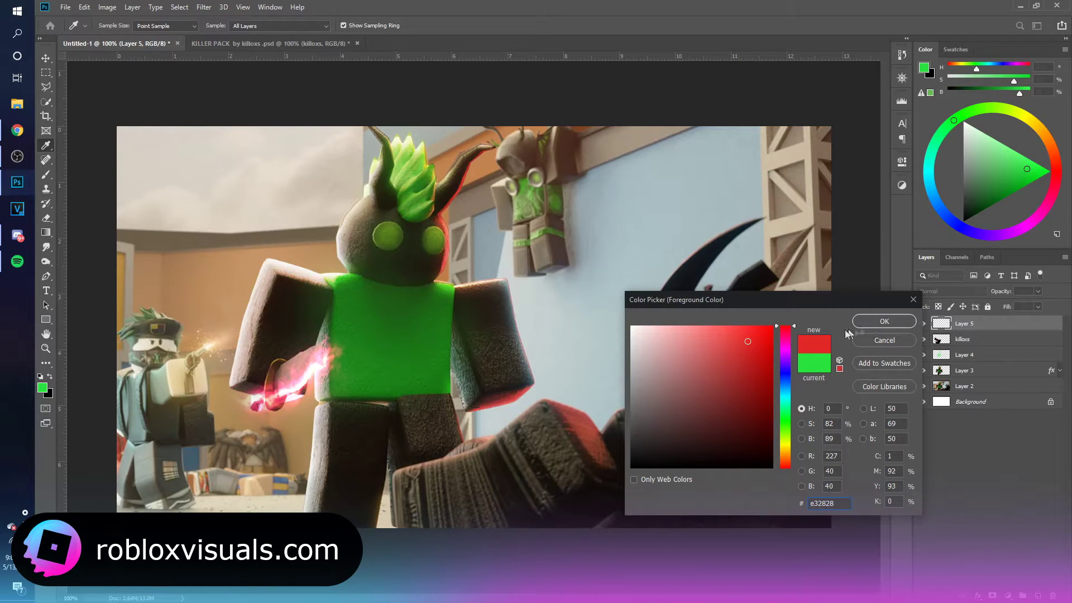
pyautogui.moveTo(783, 327); pyautogui.dragTo(784, 330)
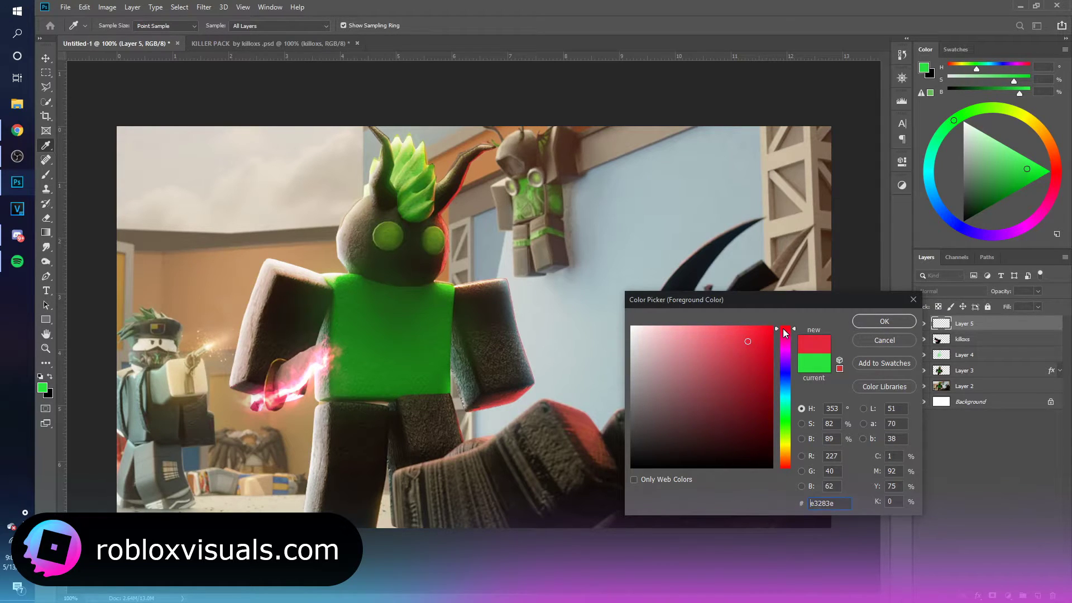
pyautogui.click(898, 327)
pyautogui.press('b')
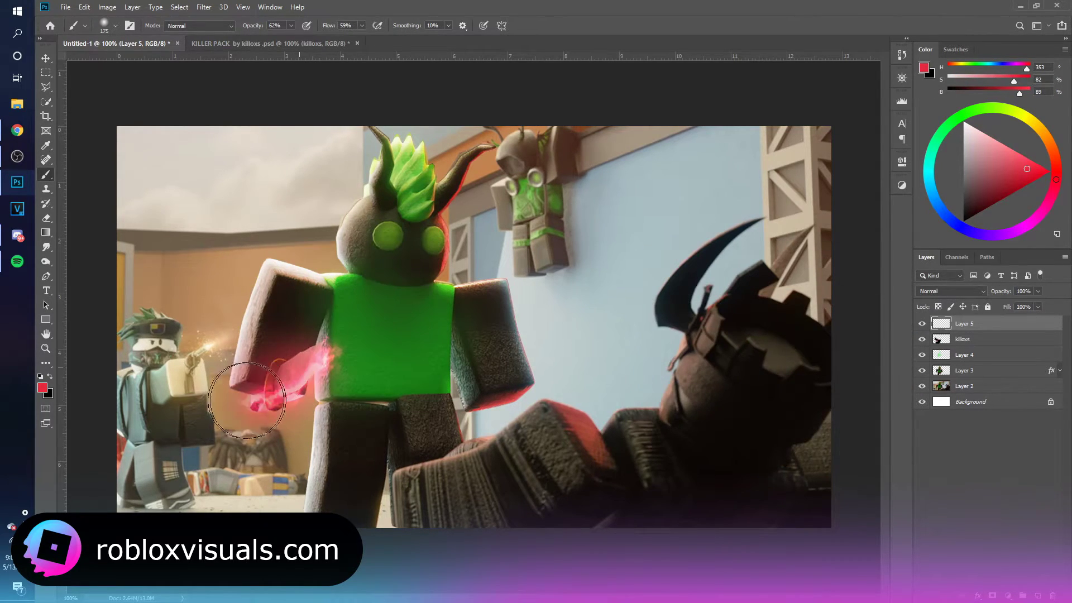
# - Paint a soft red glow around the knife, over the adjacent arm, torso side and upper leg, using 100 to 175 px brush sizes
pyautogui.moveTo(270, 351)
pyautogui.mouseDown()
pyautogui.moveTo(310, 344)
pyautogui.moveTo(316, 357)
pyautogui.mouseUp()
pyautogui.press('[')
pyautogui.press('[')
pyautogui.press('[')
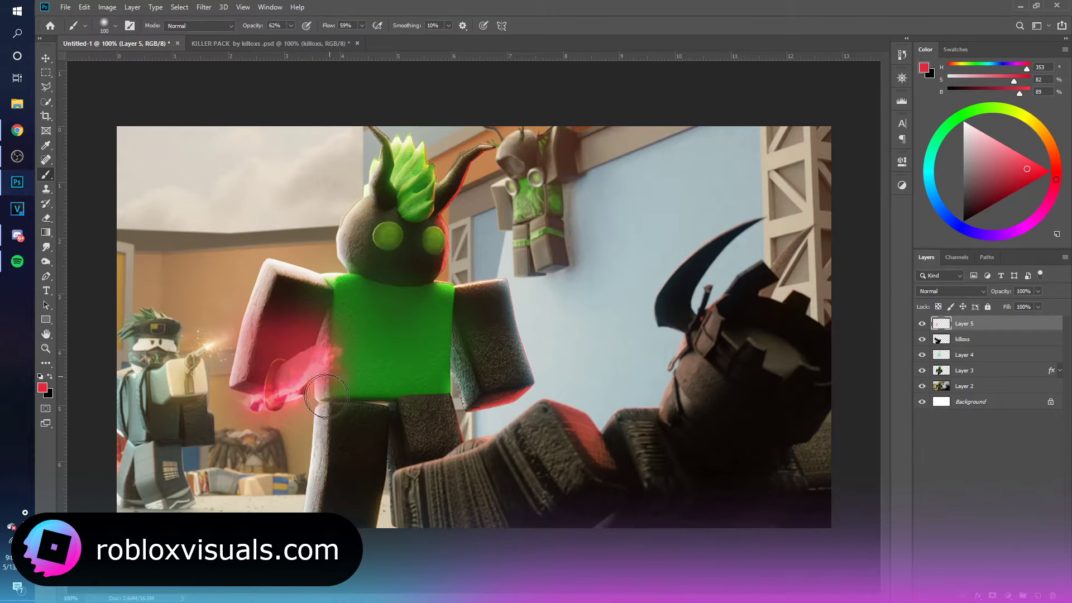
pyautogui.moveTo(342, 397)
pyautogui.mouseDown()
pyautogui.moveTo(318, 407)
pyautogui.moveTo(336, 427)
pyautogui.mouseUp()
pyautogui.press(']')
pyautogui.press(']')
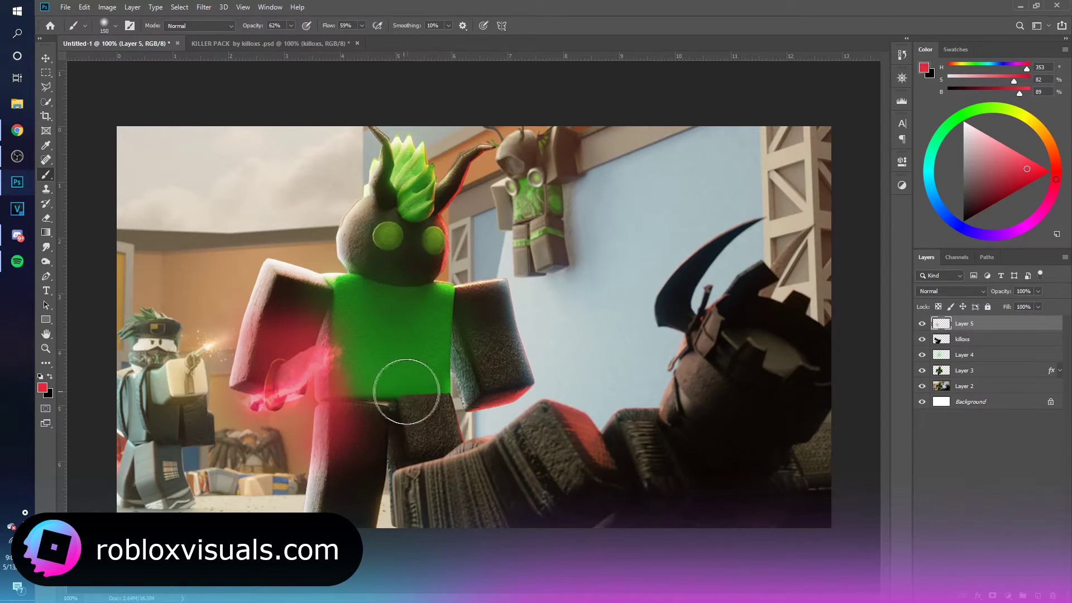
pyautogui.moveTo(405, 396); pyautogui.dragTo(375, 398)
pyautogui.press(']')
pyautogui.moveTo(311, 307)
pyautogui.mouseDown()
pyautogui.moveTo(303, 363)
pyautogui.moveTo(261, 361)
pyautogui.moveTo(293, 295)
pyautogui.moveTo(325, 308)
pyautogui.moveTo(341, 292)
pyautogui.moveTo(376, 389)
pyautogui.mouseUp()
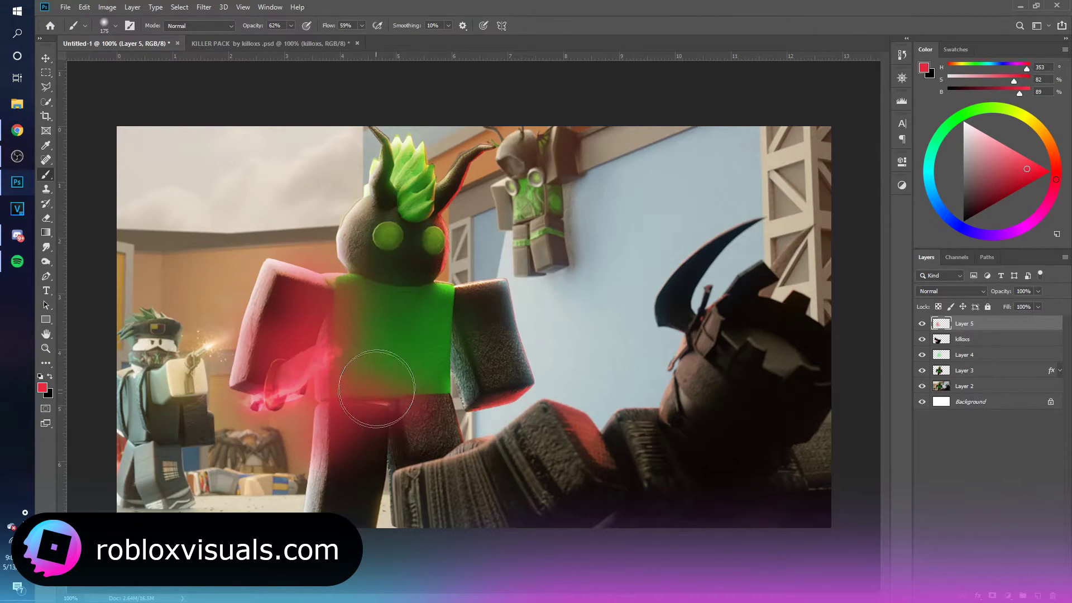
# - Set the red glow layer to Overlay blend mode with 53% opacity
pyautogui.press('v')
pyautogui.click(951, 291)
pyautogui.click(934, 424)
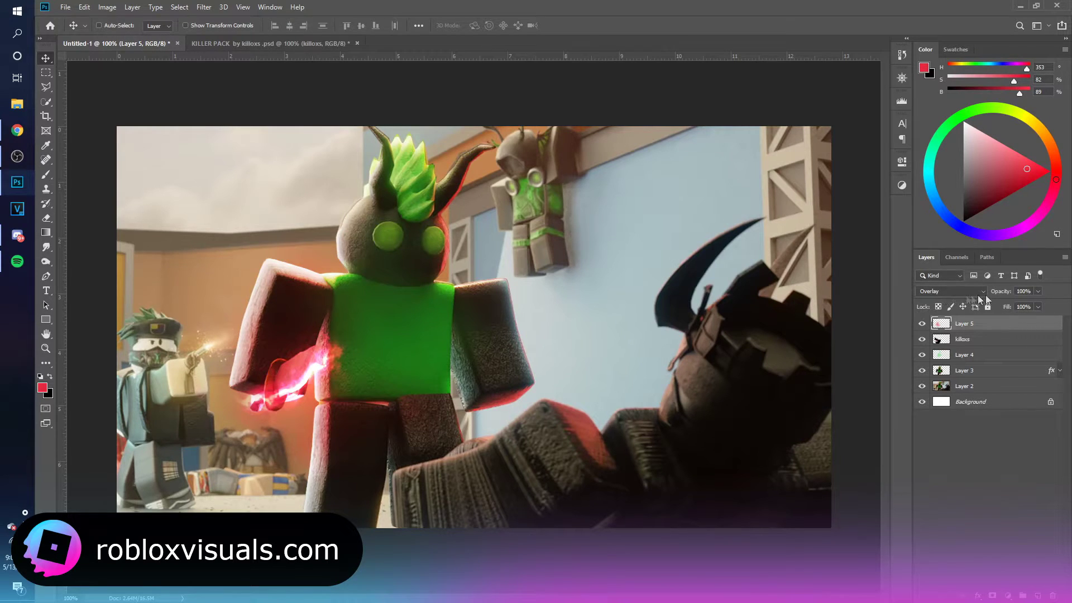
pyautogui.moveTo(984, 294)
pyautogui.mouseDown()
pyautogui.moveTo(907, 292)
pyautogui.moveTo(927, 291)
pyautogui.mouseUp()
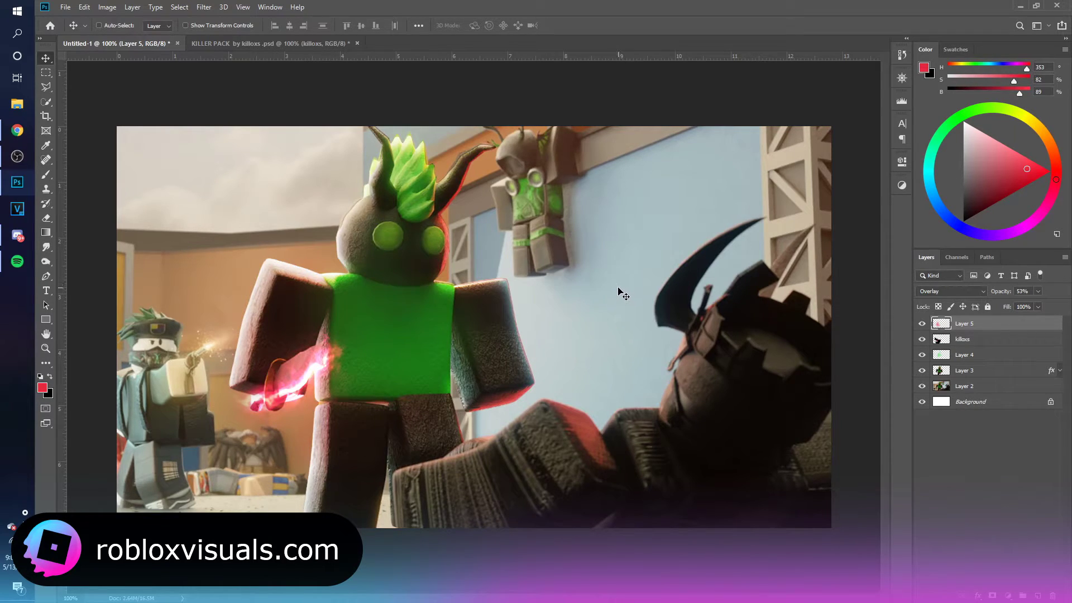
# - In the KILLER PACK document, preview the remaining elements of the Light folder, including the light rays, and then hide and collapse the folder
pyautogui.click(283, 44)
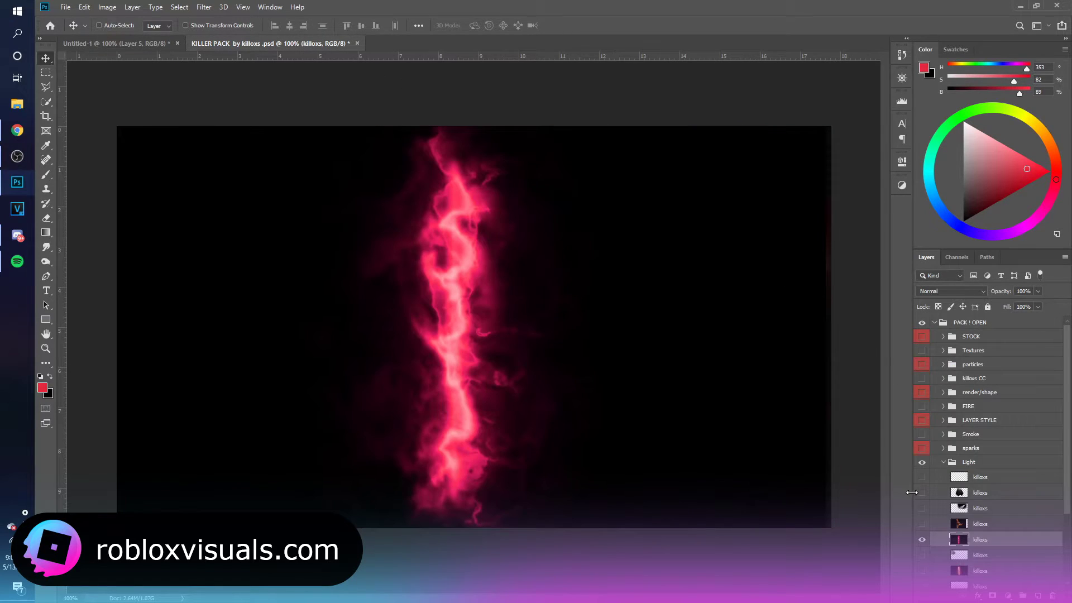
pyautogui.scroll(-3, 907, 491)
pyautogui.click(922, 483)
pyautogui.click(922, 515)
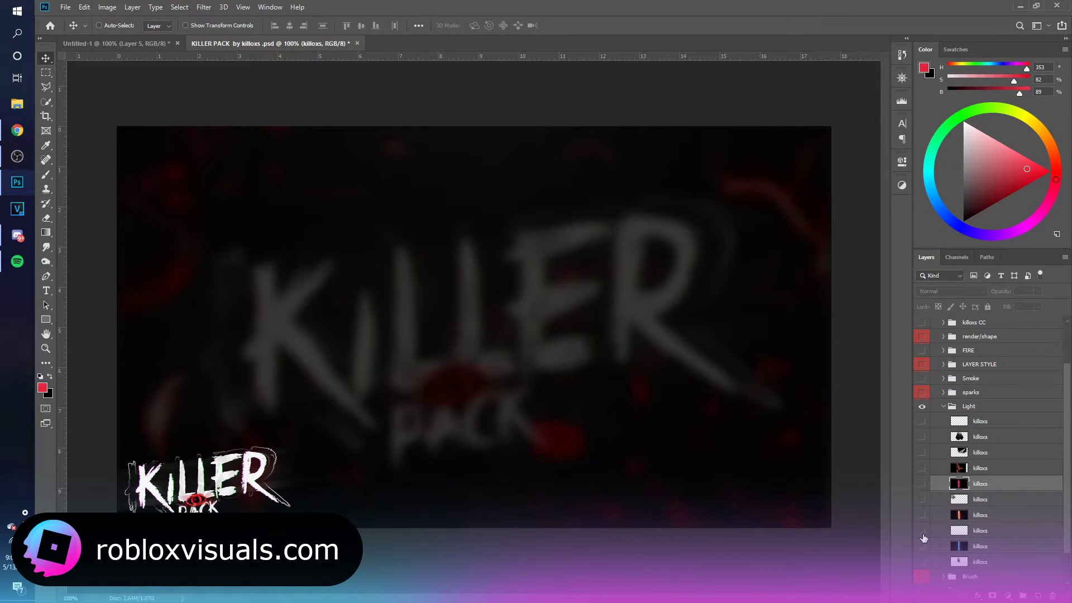
pyautogui.click(922, 531)
pyautogui.click(922, 531)
pyautogui.click(922, 546)
pyautogui.click(922, 546)
pyautogui.click(923, 561)
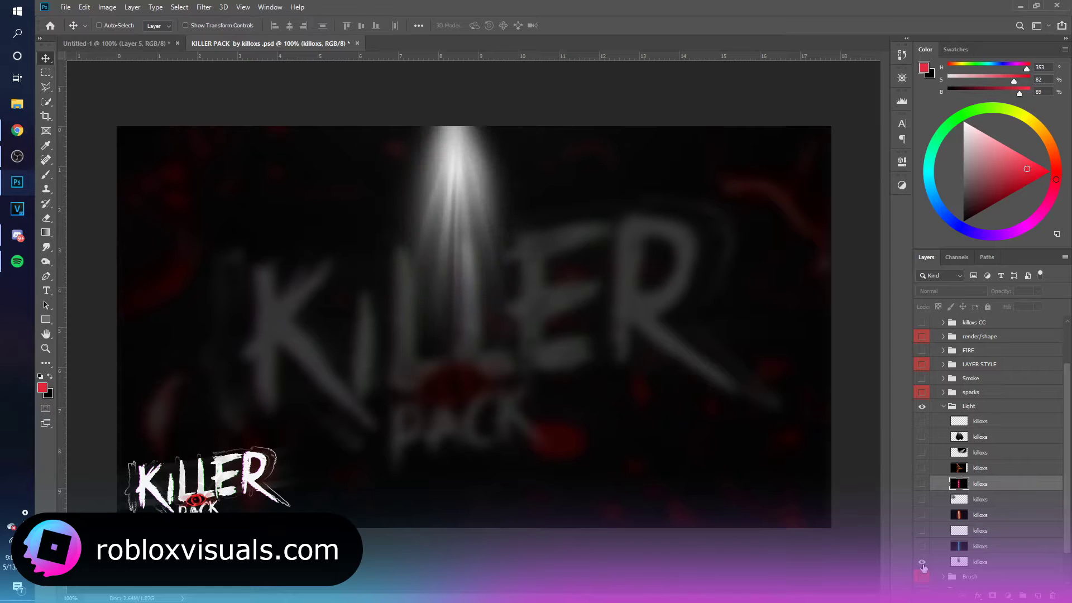
pyautogui.click(922, 562)
pyautogui.click(943, 407)
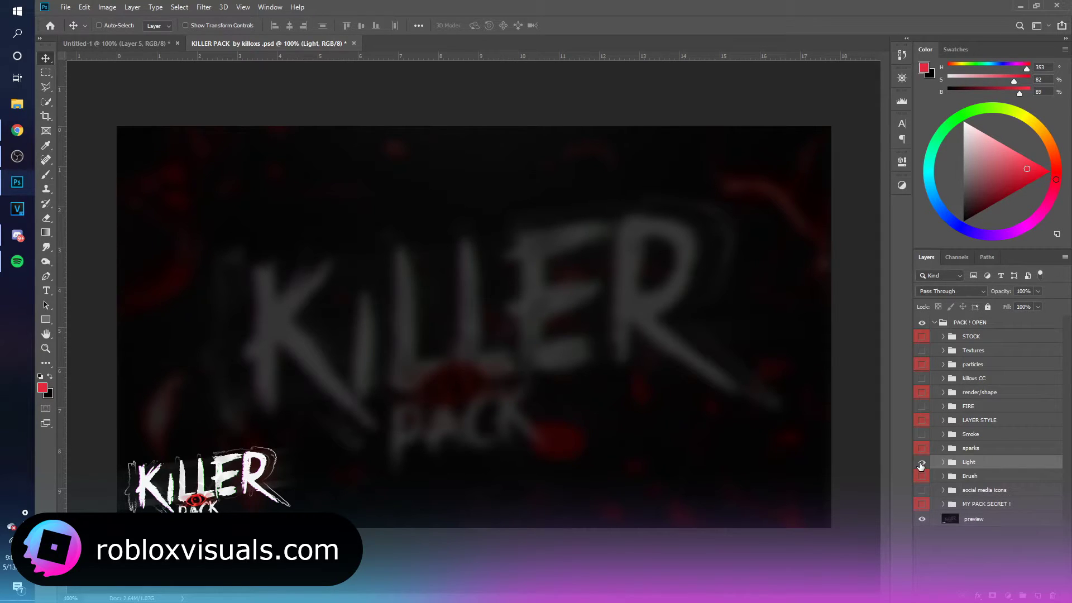
pyautogui.click(922, 462)
# - Copy the white dust element with the small rock from the pack's particles folder into the Untitled-1 render
pyautogui.click(922, 448)
pyautogui.click(943, 448)
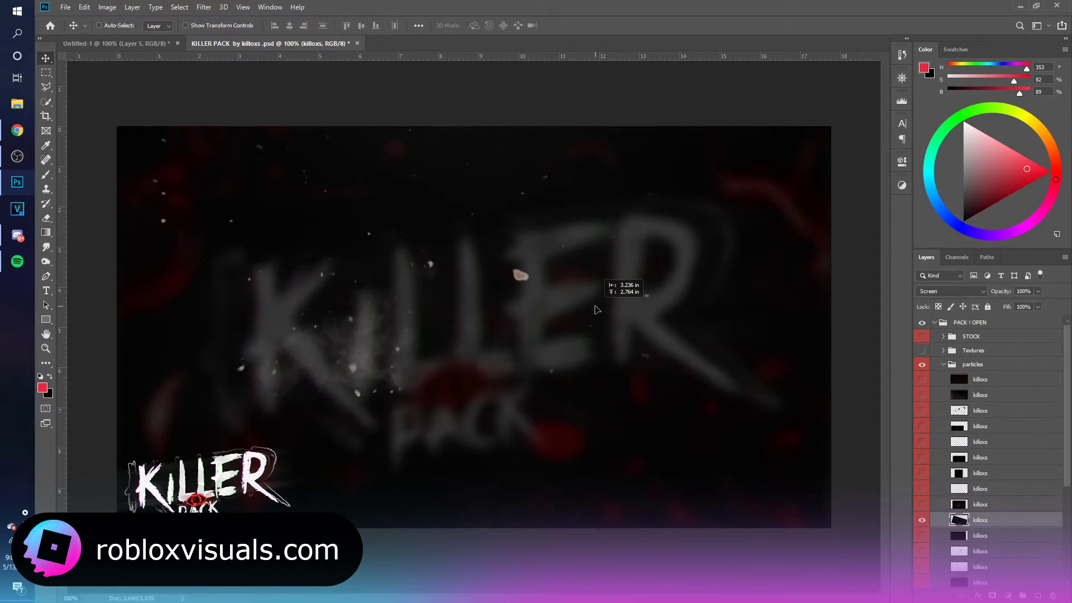
pyautogui.moveTo(596, 310); pyautogui.dragTo(664, 385)
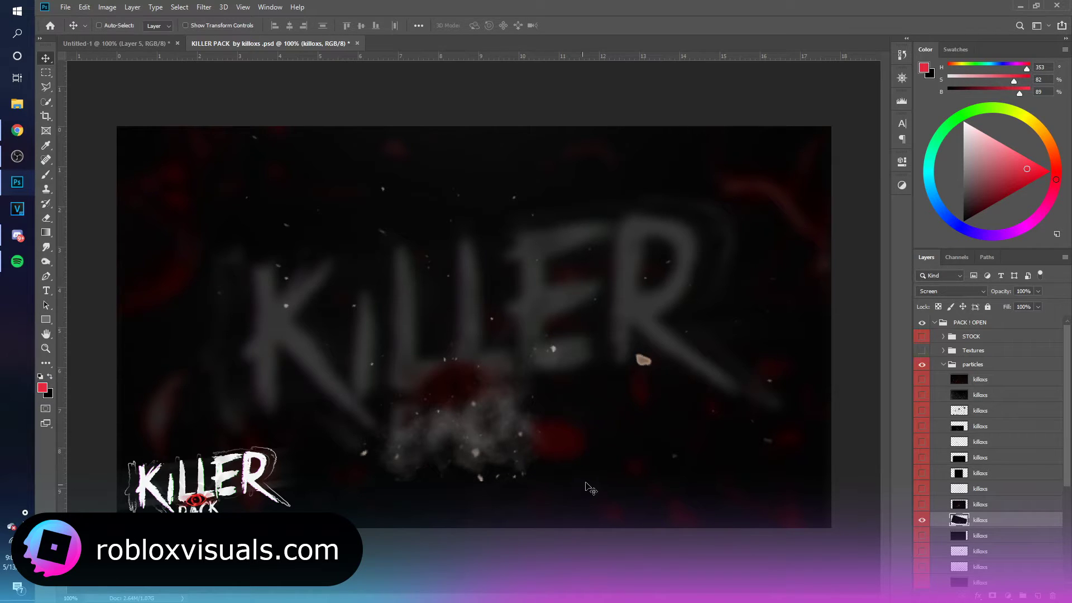
pyautogui.moveTo(541, 423); pyautogui.dragTo(265, 48)
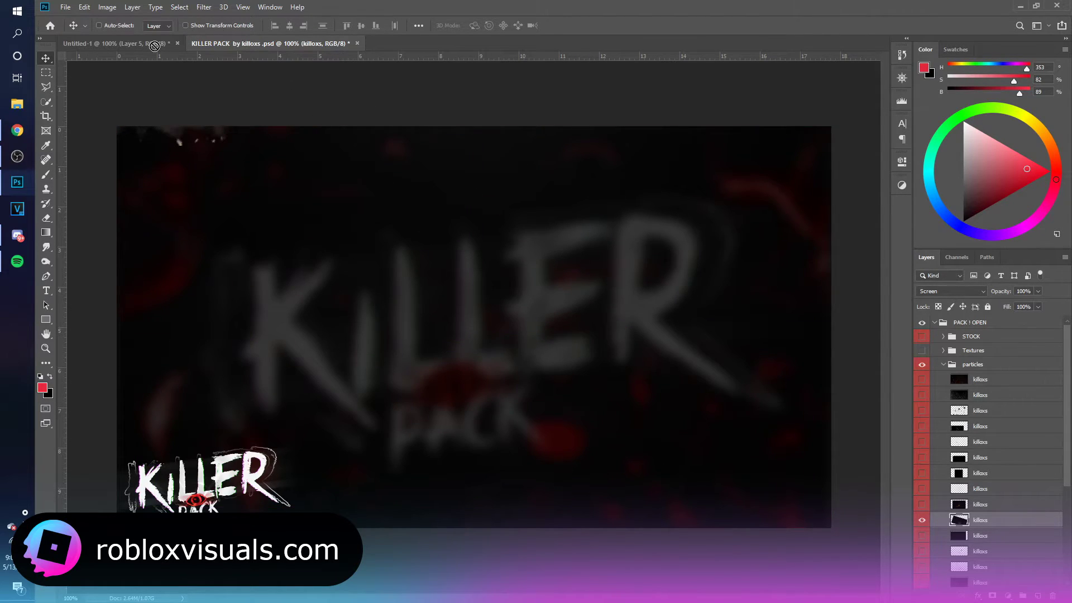
pyautogui.moveTo(155, 46); pyautogui.dragTo(490, 365)
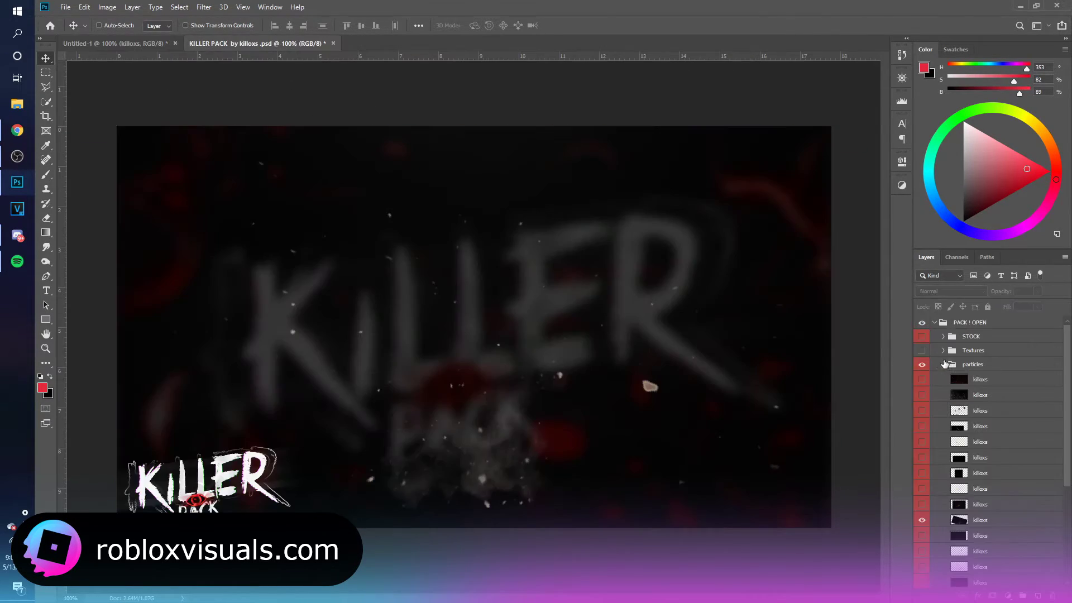
# - Collapse and hide the particles folder, and preview the first elements of the STOCK folder one by one
pyautogui.click(944, 365)
pyautogui.click(922, 364)
pyautogui.click(943, 337)
pyautogui.click(923, 351)
pyautogui.click(922, 352)
pyautogui.click(922, 367)
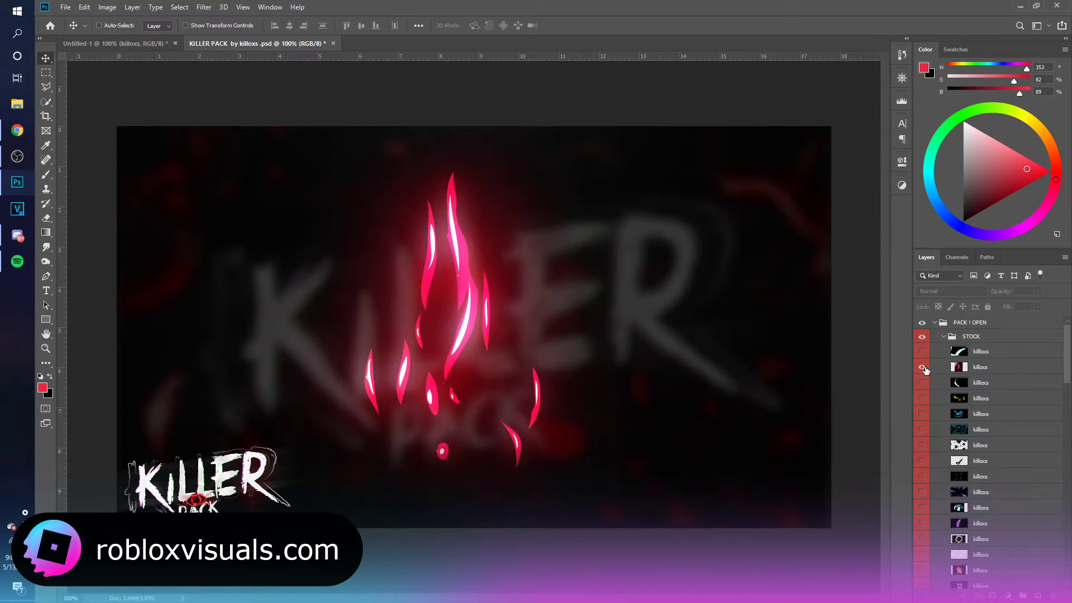
pyautogui.click(922, 366)
pyautogui.click(922, 383)
pyautogui.click(922, 382)
pyautogui.click(923, 398)
pyautogui.click(923, 398)
pyautogui.click(922, 414)
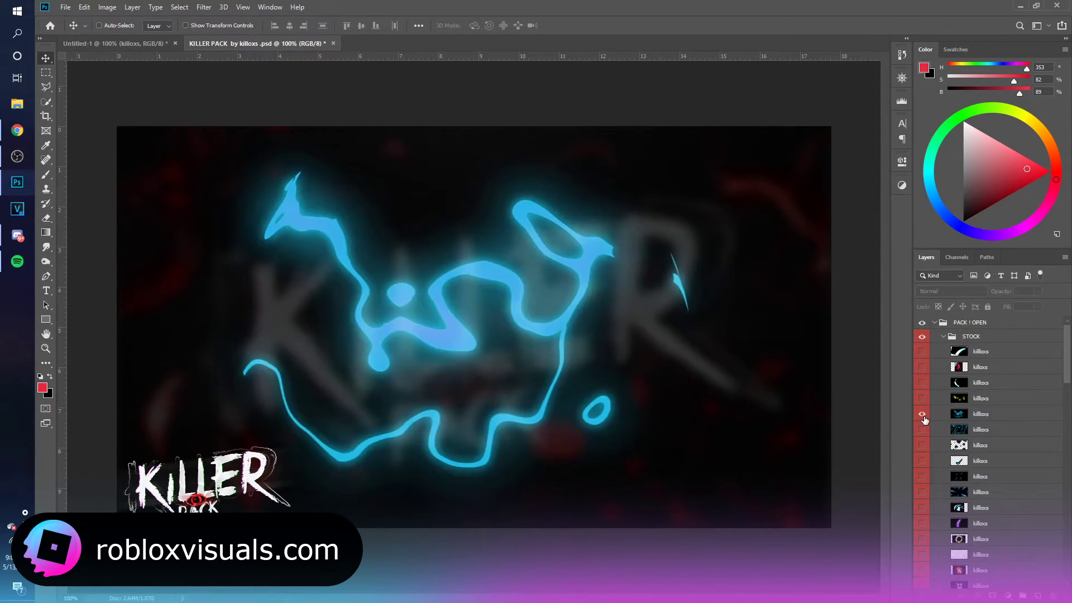
pyautogui.click(922, 414)
# - Copy the yellow energy element from the STOCK folder into the render and shift its hue to green with Hue/Saturation
pyautogui.click(922, 398)
pyautogui.click(980, 398)
pyautogui.moveTo(625, 319); pyautogui.dragTo(522, 280)
pyautogui.hotkey('ctrl', 'u')
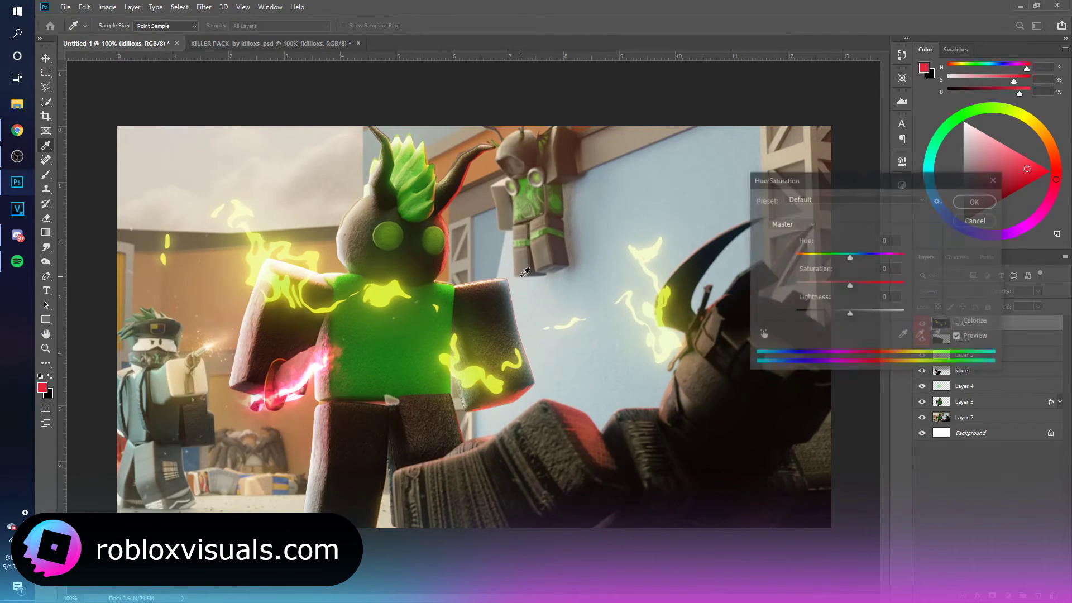
pyautogui.moveTo(819, 180); pyautogui.dragTo(601, 177)
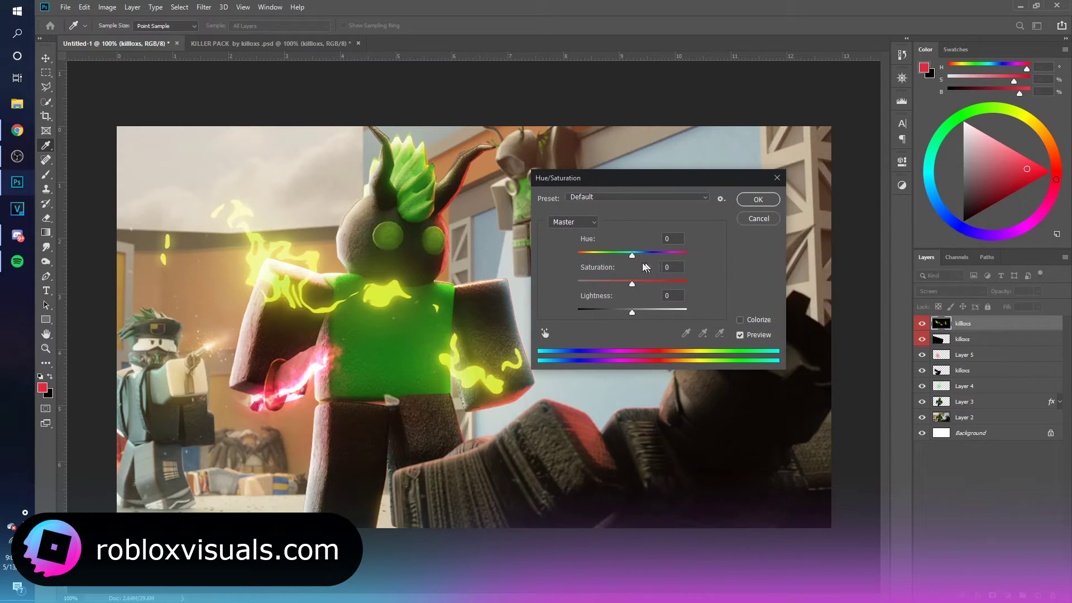
pyautogui.moveTo(632, 256); pyautogui.dragTo(661, 256)
pyautogui.click(766, 204)
# - Scale down the green energy element and place it over the main character's green hair
pyautogui.moveTo(484, 342); pyautogui.dragTo(393, 306)
pyautogui.hotkey('ctrl', 't')
pyautogui.moveTo(854, 538); pyautogui.dragTo(511, 239)
pyautogui.hotkey('ctrl', 't')
pyautogui.moveTo(251, 203); pyautogui.dragTo(608, 313)
pyautogui.press('Return')
pyautogui.moveTo(496, 292); pyautogui.dragTo(505, 321)
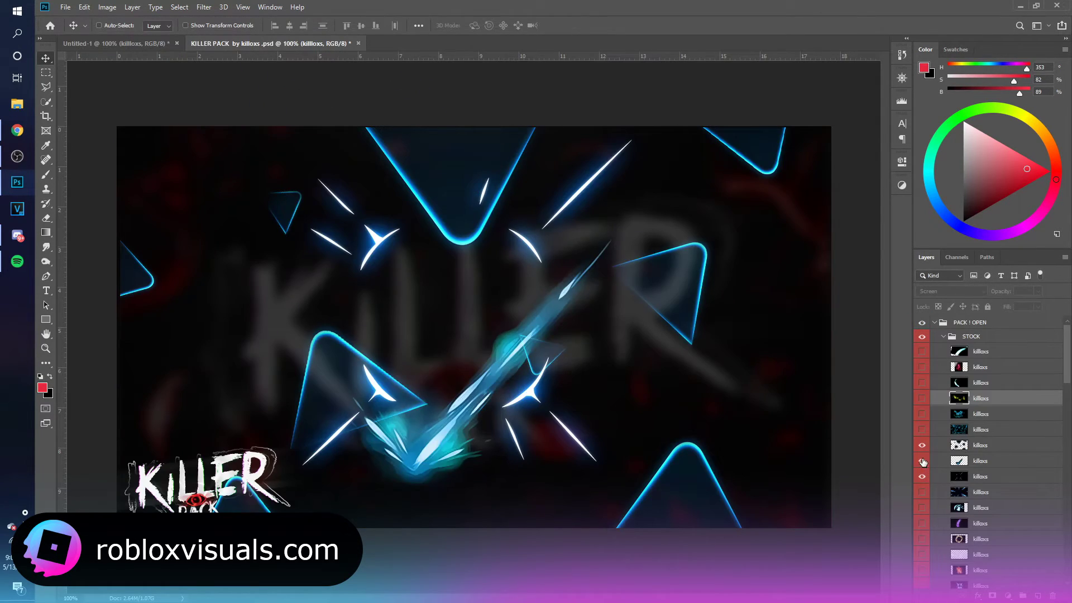
# - In the pack document, preview the STOCK elements below the yellow energy one by one to find another effect
pyautogui.click(922, 449)
pyautogui.click(923, 477)
pyautogui.click(922, 492)
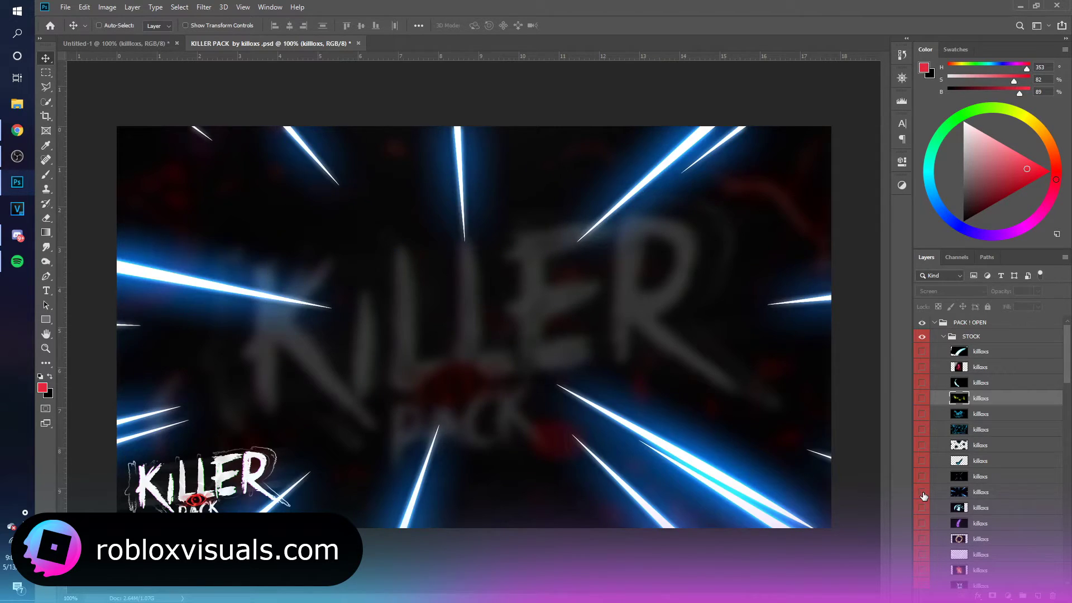
pyautogui.click(921, 493)
pyautogui.click(922, 507)
pyautogui.click(922, 508)
pyautogui.click(922, 492)
pyautogui.click(922, 492)
pyautogui.click(922, 508)
pyautogui.click(922, 508)
pyautogui.click(922, 524)
pyautogui.scroll(-3, 916, 474)
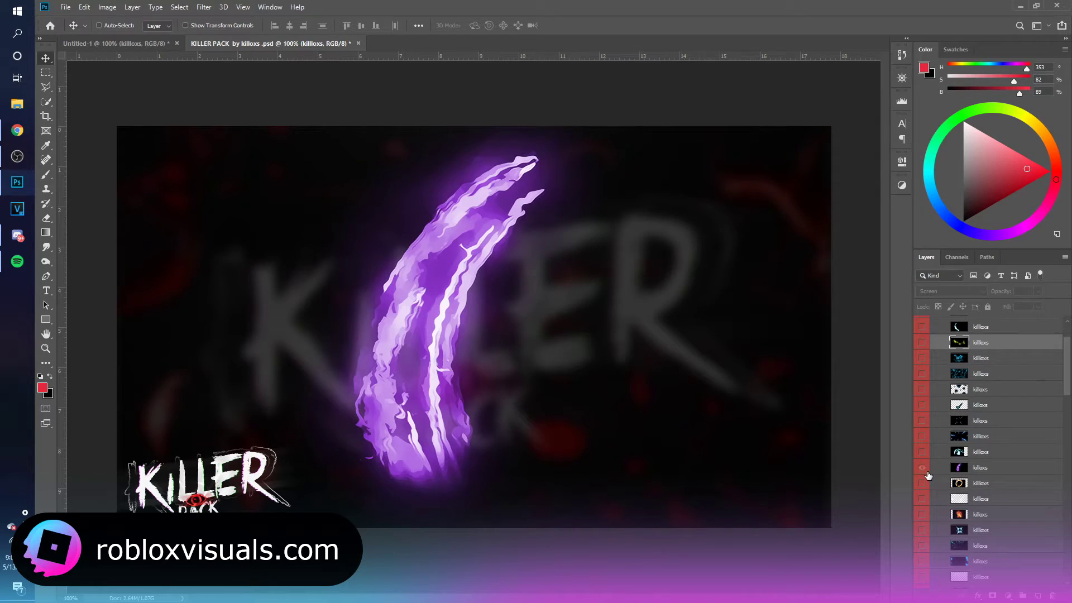
pyautogui.click(922, 467)
pyautogui.click(922, 483)
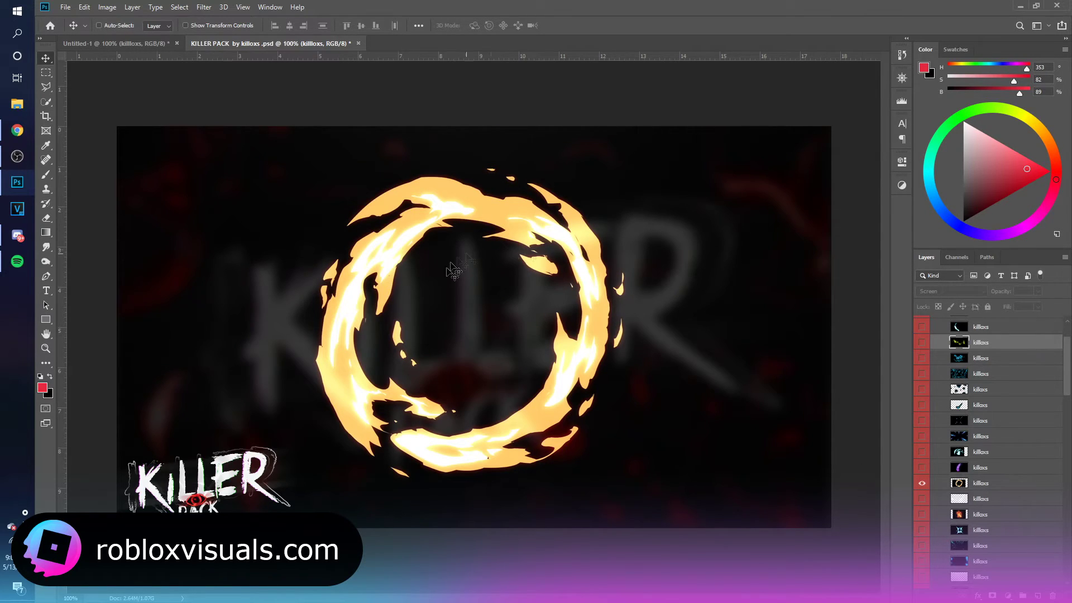
pyautogui.click(922, 484)
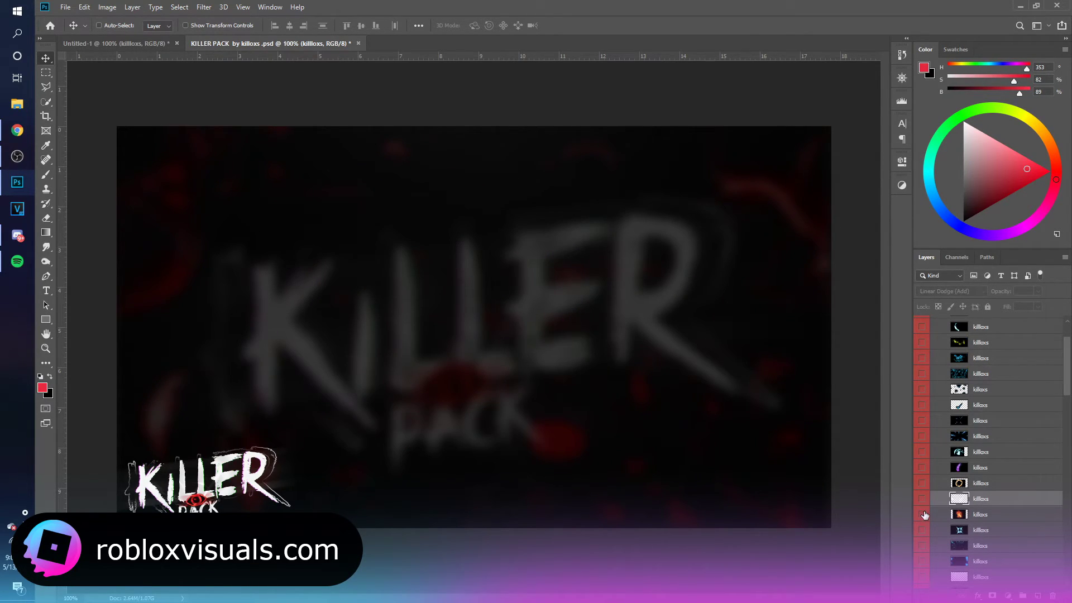
pyautogui.click(922, 499)
pyautogui.click(923, 499)
pyautogui.click(922, 531)
pyautogui.click(922, 531)
pyautogui.click(922, 546)
pyautogui.scroll(-2, 970, 535)
pyautogui.click(922, 491)
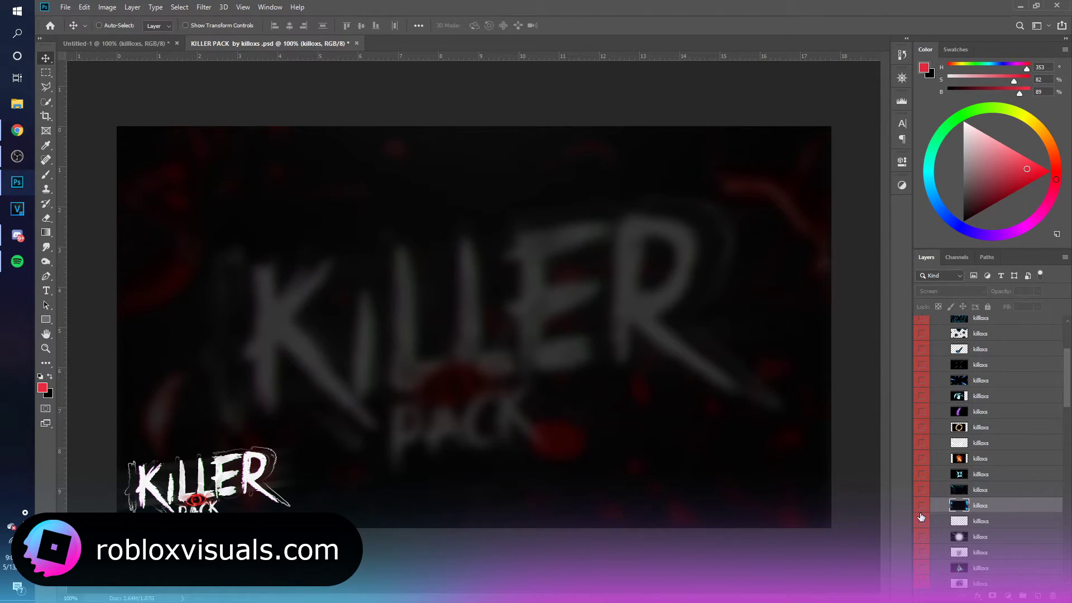
pyautogui.click(922, 506)
pyautogui.click(922, 506)
# - Show the white lightning bolt in the STOCK folder and copy it into the render
pyautogui.click(922, 521)
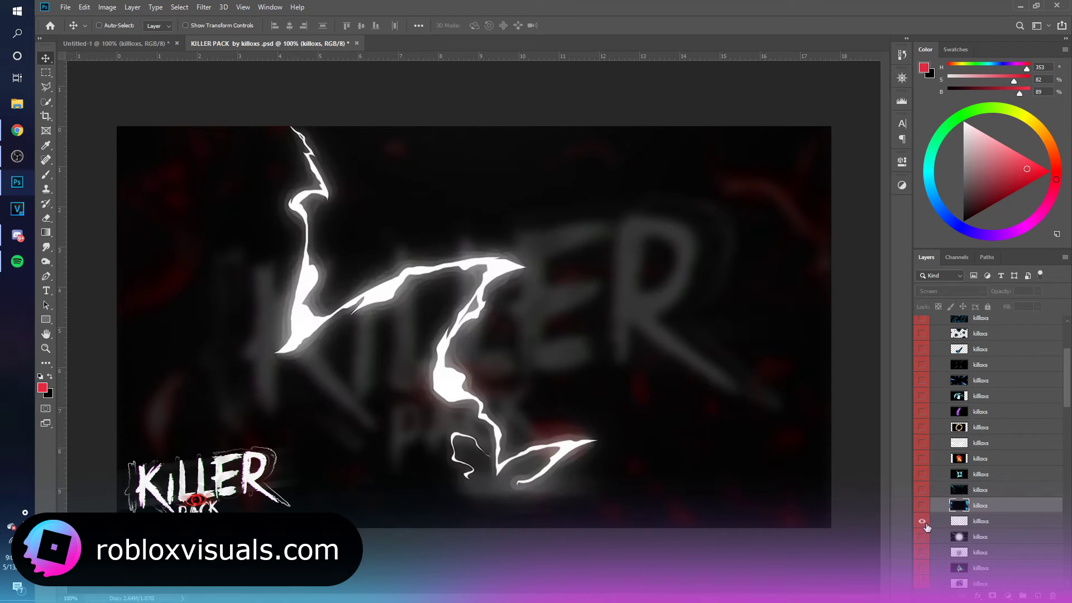
pyautogui.click(981, 522)
pyautogui.moveTo(605, 358); pyautogui.dragTo(438, 261)
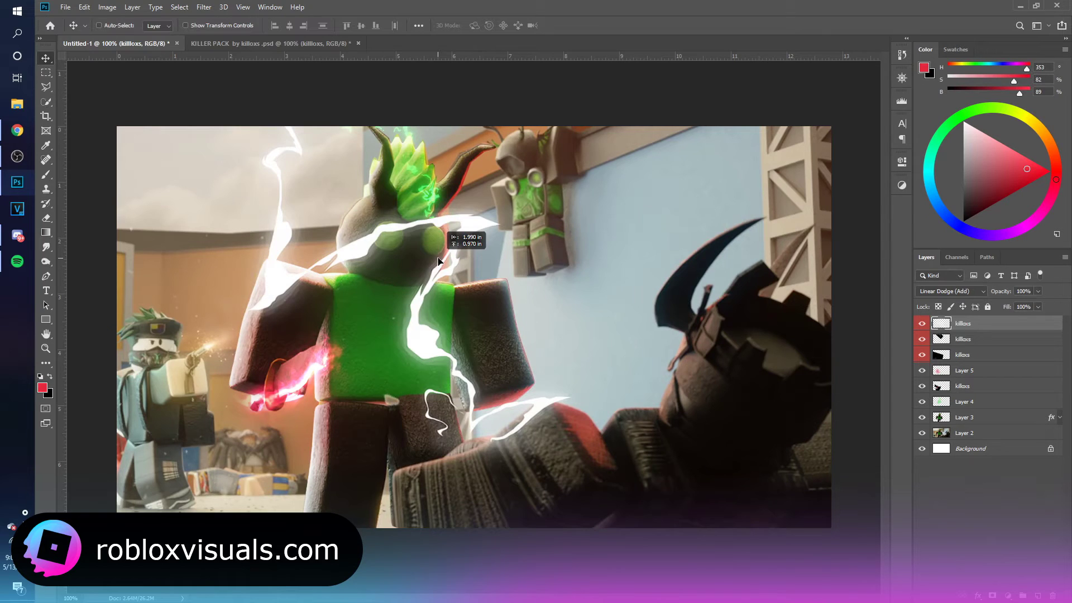
# - Scale the white lightning to about 16% and place it on the left side of the main character's hair
pyautogui.hotkey('ctrl', 't')
pyautogui.moveTo(471, 267); pyautogui.dragTo(525, 319)
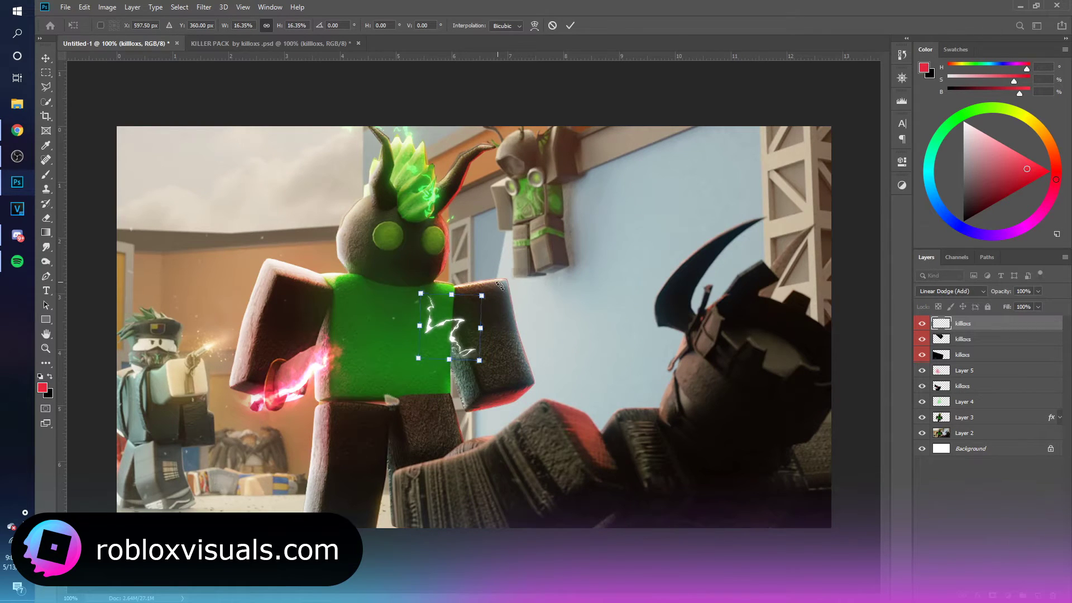
pyautogui.press('Return')
pyautogui.moveTo(510, 356); pyautogui.dragTo(435, 202)
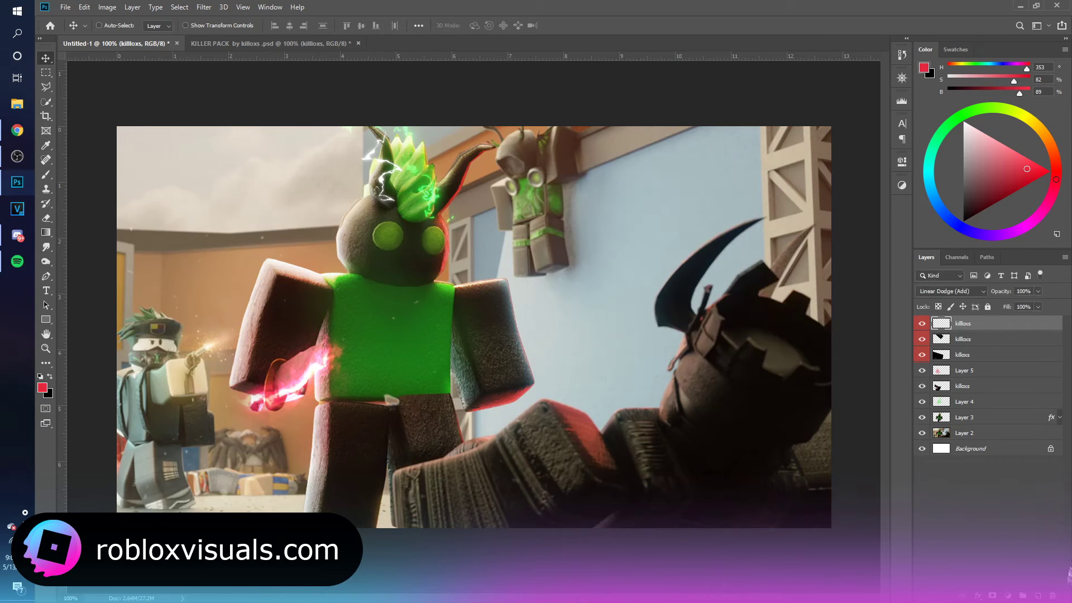
# - Add a layer clipped to the white lightning and brush it bright green (H 112, S 73, B 100)
pyautogui.click(1037, 596)
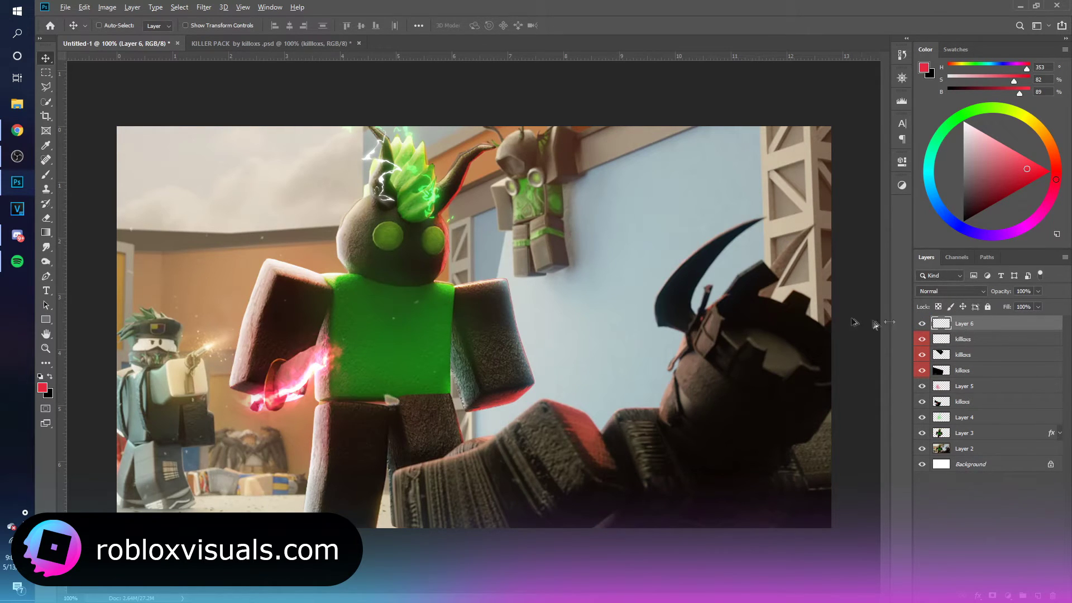
pyautogui.keyDown('alt'); pyautogui.click(990, 330); pyautogui.keyUp('alt')
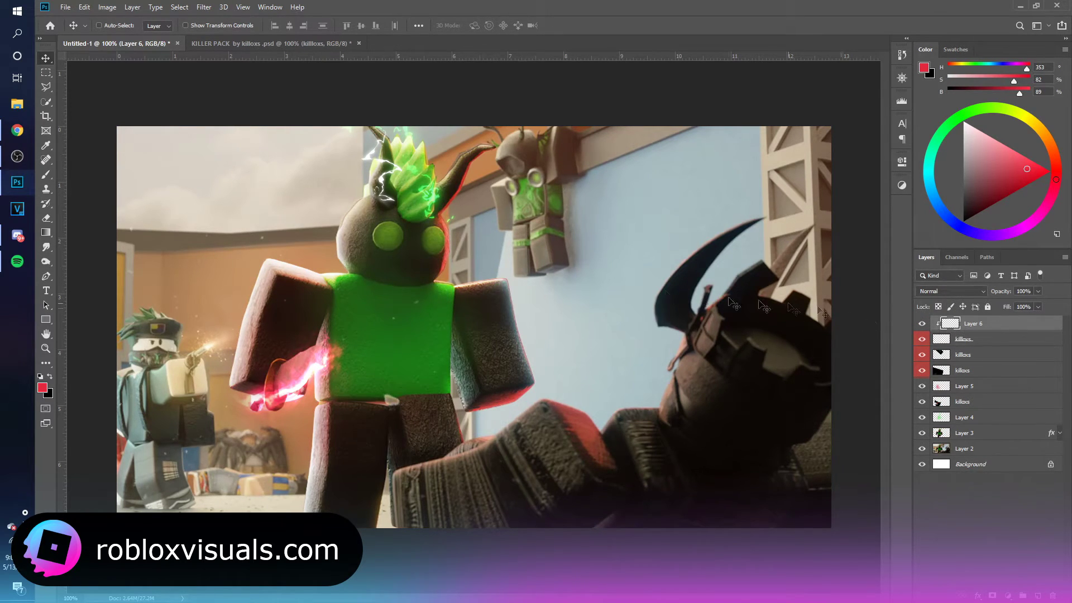
pyautogui.press('b')
pyautogui.keyDown('alt'); pyautogui.click(380, 294); pyautogui.keyUp('alt')
pyautogui.click(43, 390)
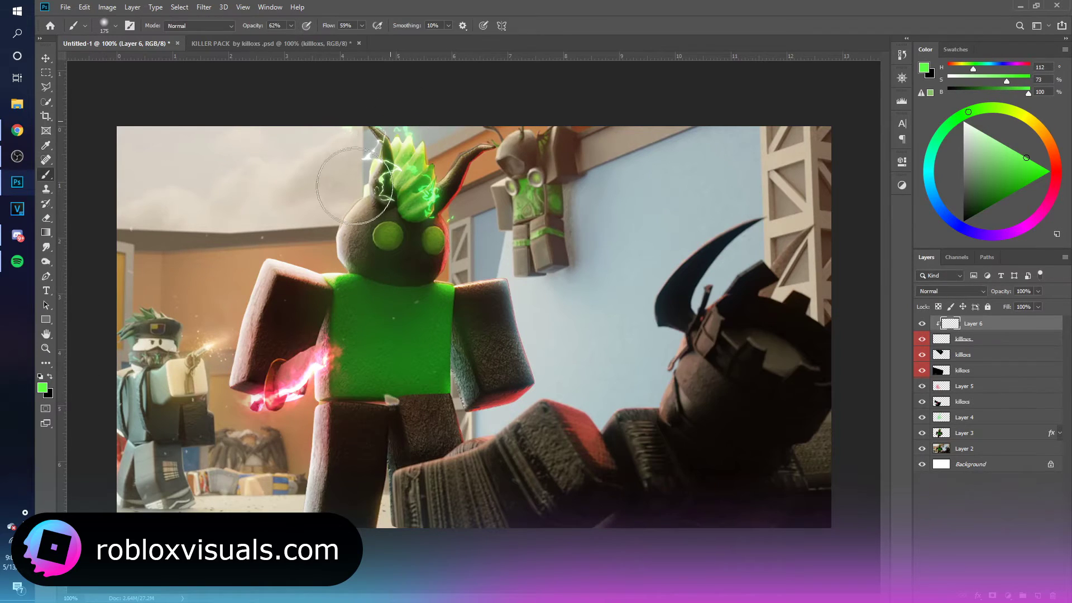
pyautogui.moveTo(371, 178); pyautogui.dragTo(302, 148)
# - Group the lightning with its clipped colour layer, duplicate the group, hide the original and merge the copy into one layer
pyautogui.press('v')
pyautogui.keyDown('shift'); pyautogui.click(999, 338); pyautogui.keyUp('shift')
pyautogui.hotkey('ctrl', 'g')
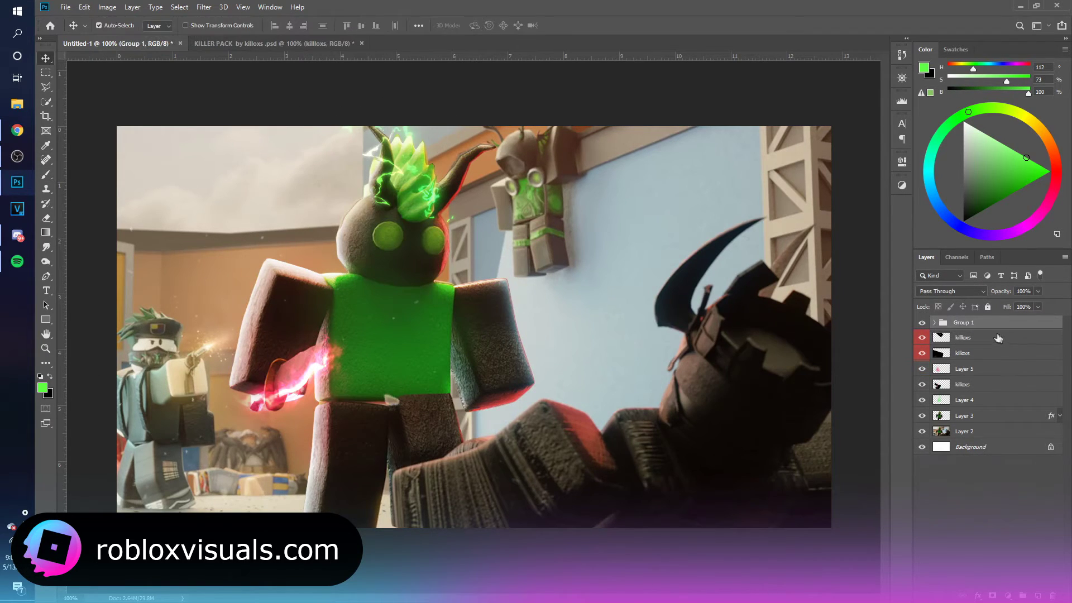
pyautogui.hotkey('ctrl', 'j')
pyautogui.click(921, 338)
pyautogui.hotkey('ctrl', 'e')
# - Set the merged green lightning layer to Screen blend mode
pyautogui.hotkey('ctrl', 'j')
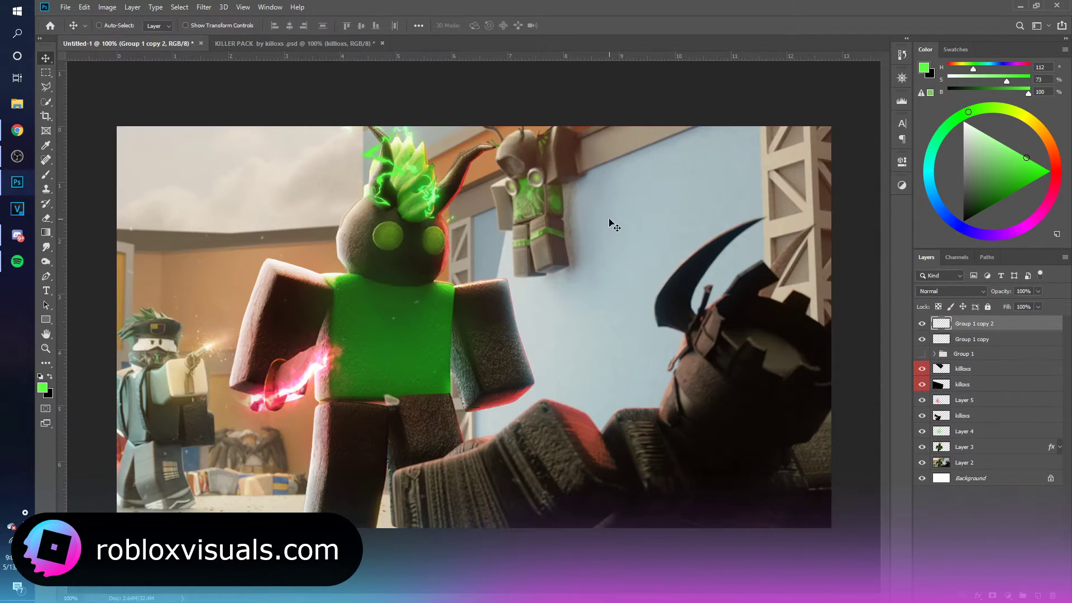
pyautogui.press('Delete')
pyautogui.click(950, 291)
pyautogui.click(948, 386)
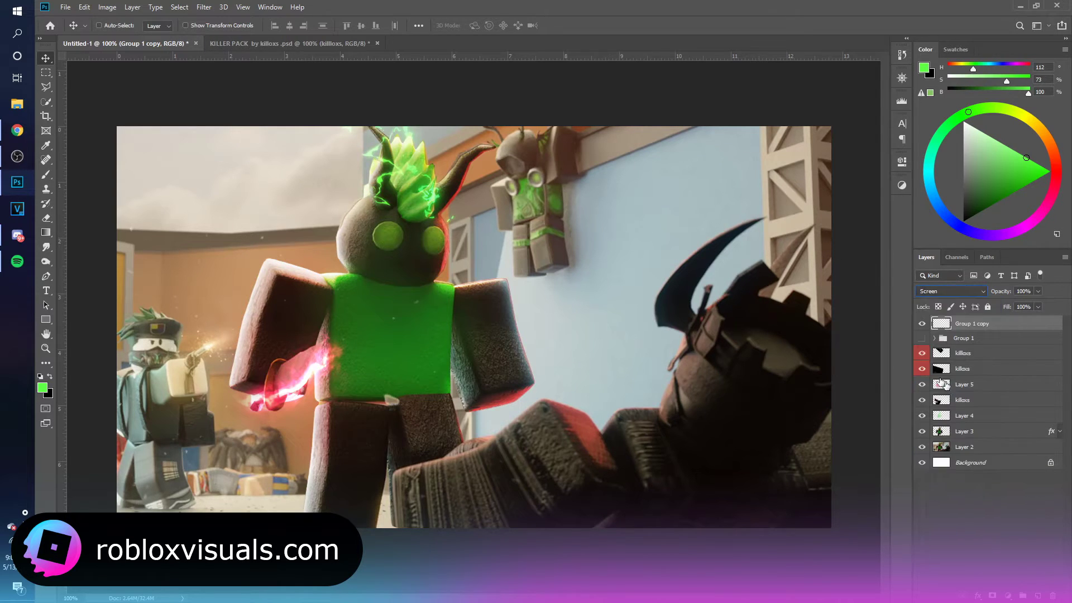
# - Duplicate the merged green lightning layer and apply a Gaussian Blur with a 4.0 pixel radius to the duplicate
pyautogui.hotkey('ctrl', 'j')
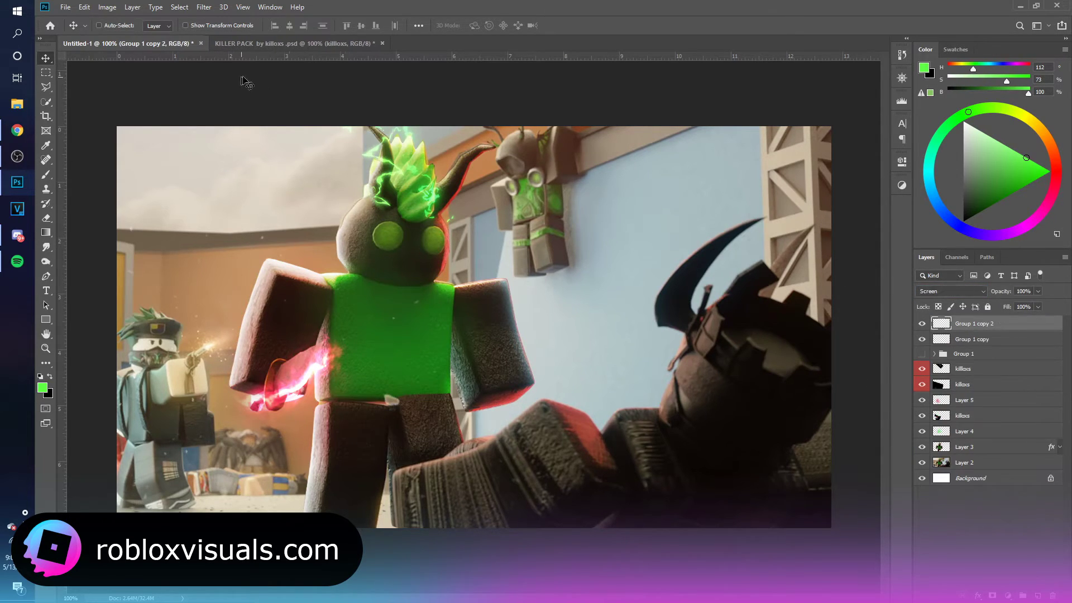
pyautogui.click(205, 8)
pyautogui.moveTo(313, 134)
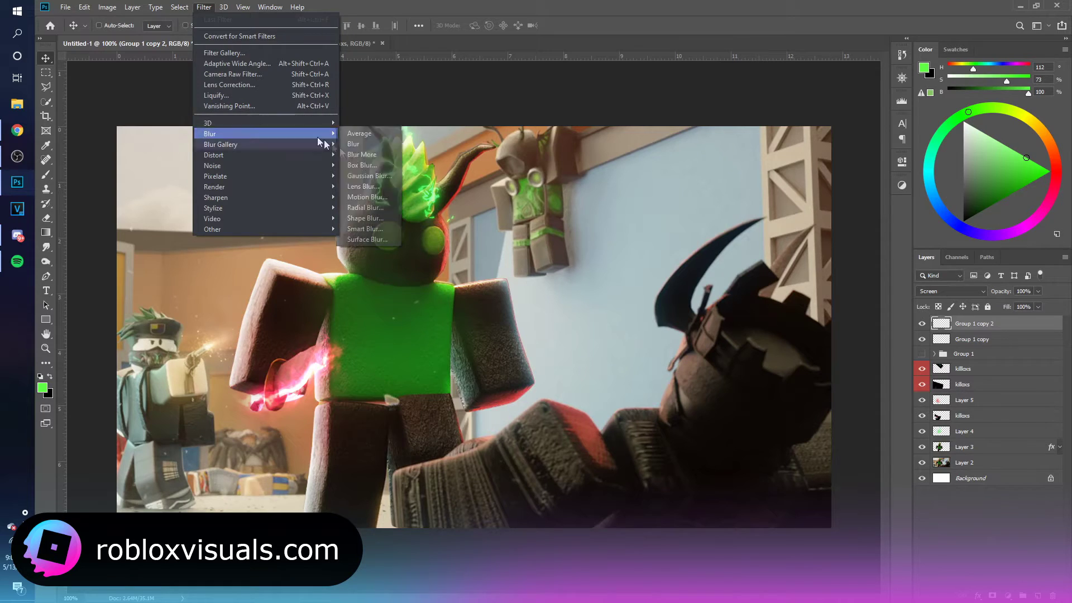
pyautogui.click(368, 176)
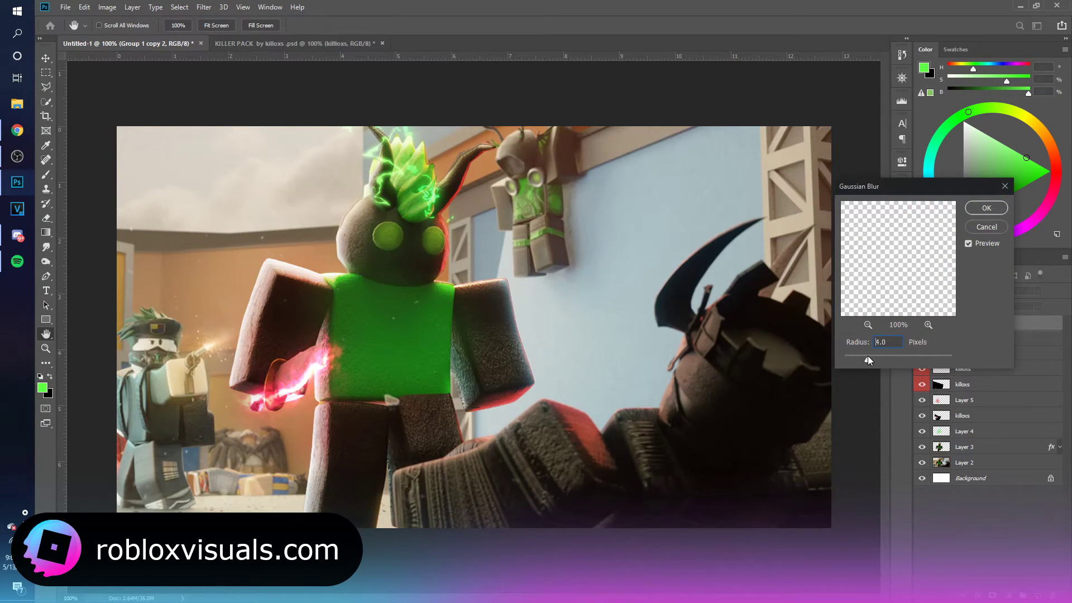
pyautogui.moveTo(857, 356); pyautogui.dragTo(867, 355)
pyautogui.press('Return')
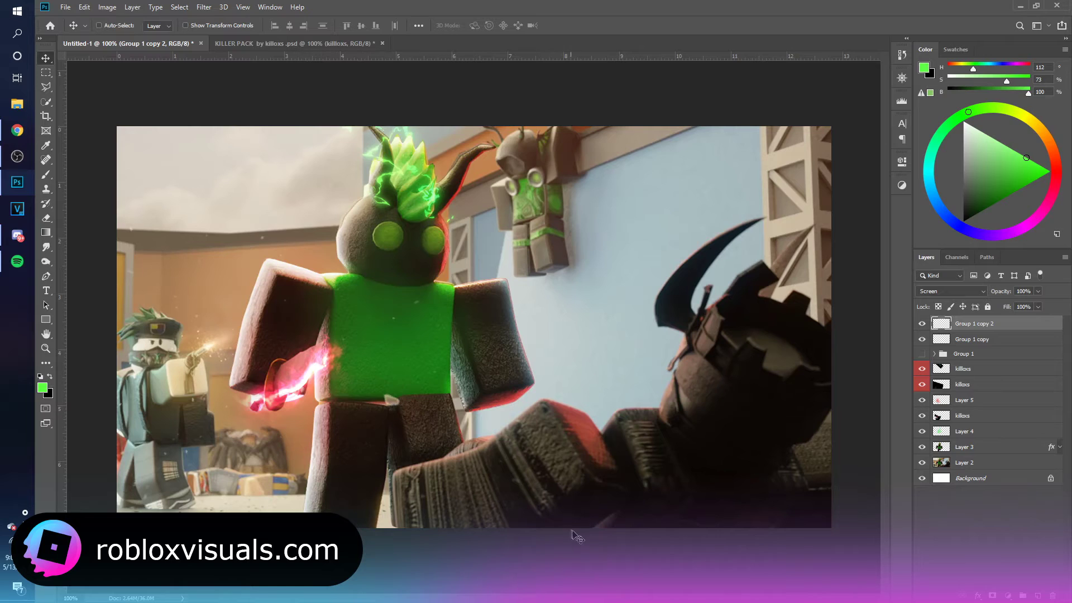
# - Group all layers above the Background, duplicate the group and merge the duplicate into a single layer
pyautogui.hotkey('ctrl', 'alt', 'a')
pyautogui.click(961, 504)
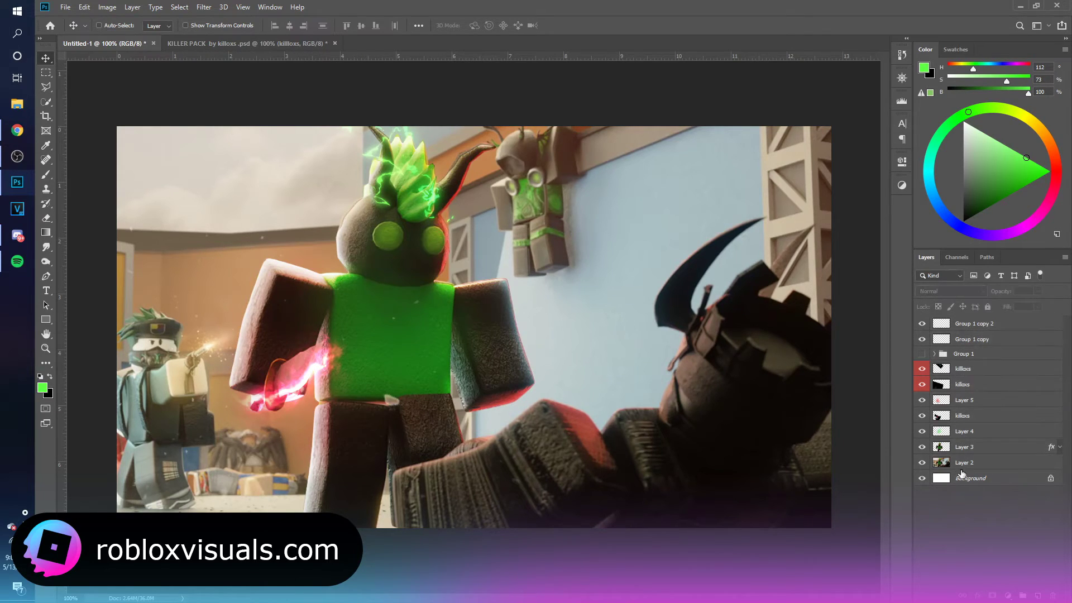
pyautogui.click(972, 465)
pyautogui.keyDown('shift'); pyautogui.click(994, 330); pyautogui.keyUp('shift')
pyautogui.hotkey('ctrl', 'g')
pyautogui.hotkey('ctrl', 'j')
pyautogui.hotkey('ctrl', 'e')
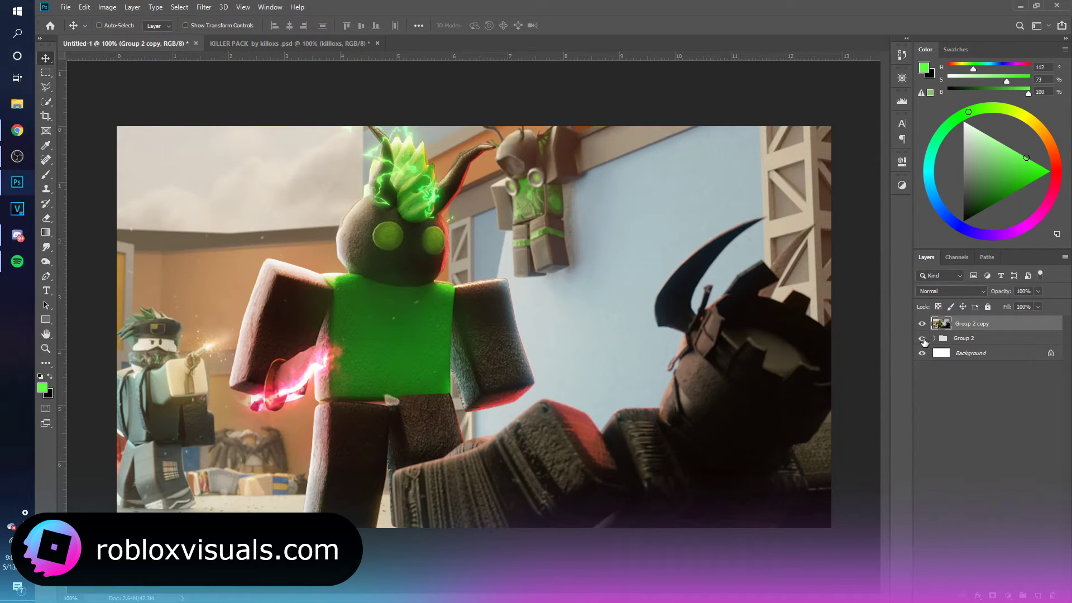
# - Compare the merged copy with the original group, hiding the group and leaving only the merged copy visible above the Background
pyautogui.click(922, 325)
pyautogui.click(922, 325)
pyautogui.click(922, 324)
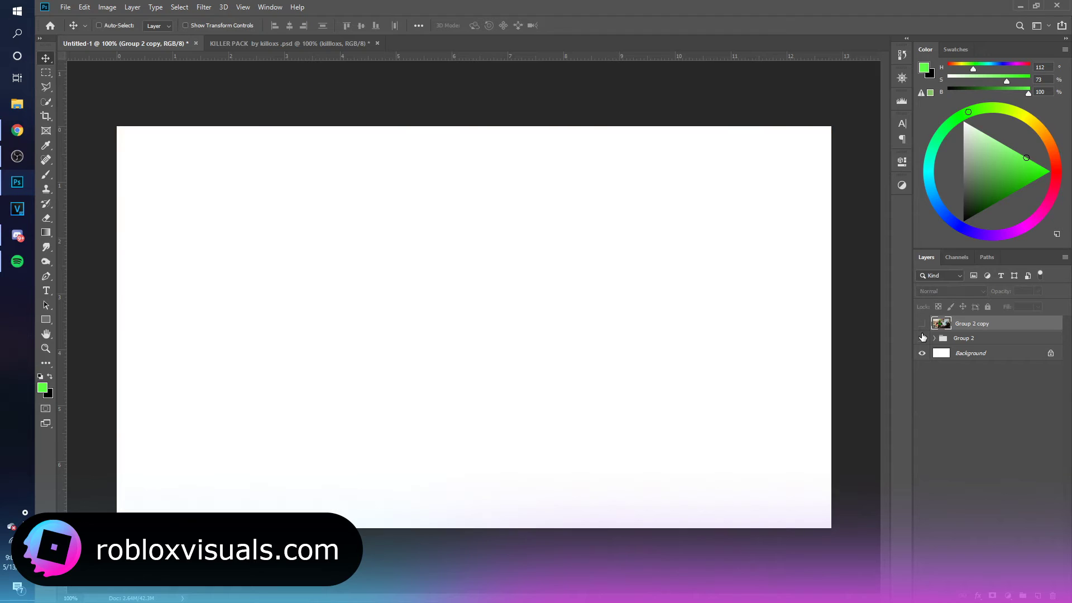
pyautogui.click(922, 338)
pyautogui.click(934, 338)
pyautogui.click(935, 339)
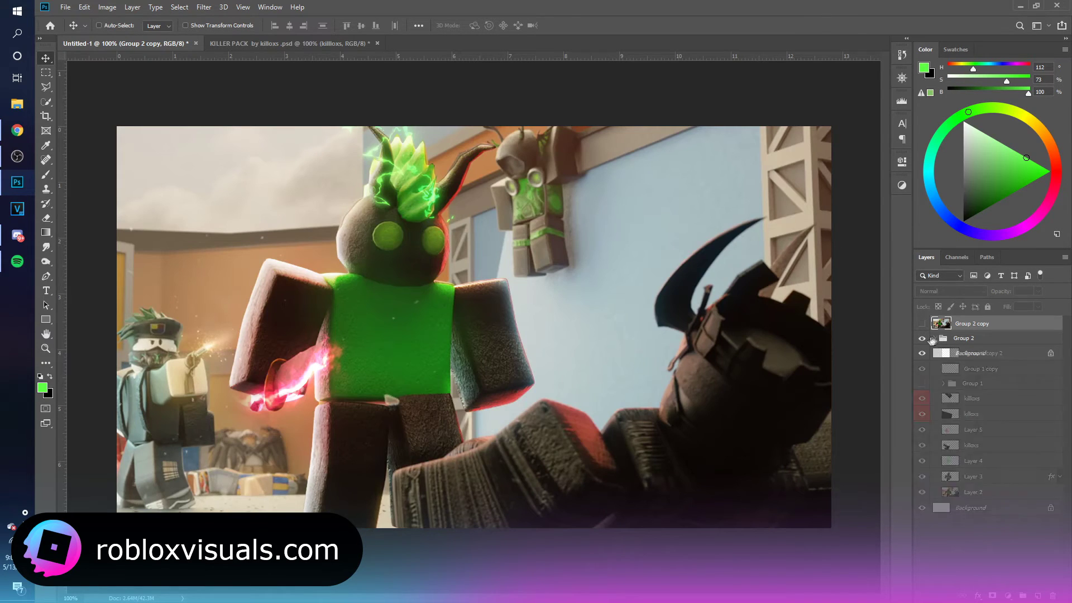
pyautogui.click(922, 338)
pyautogui.click(922, 323)
pyautogui.press('ctrl')
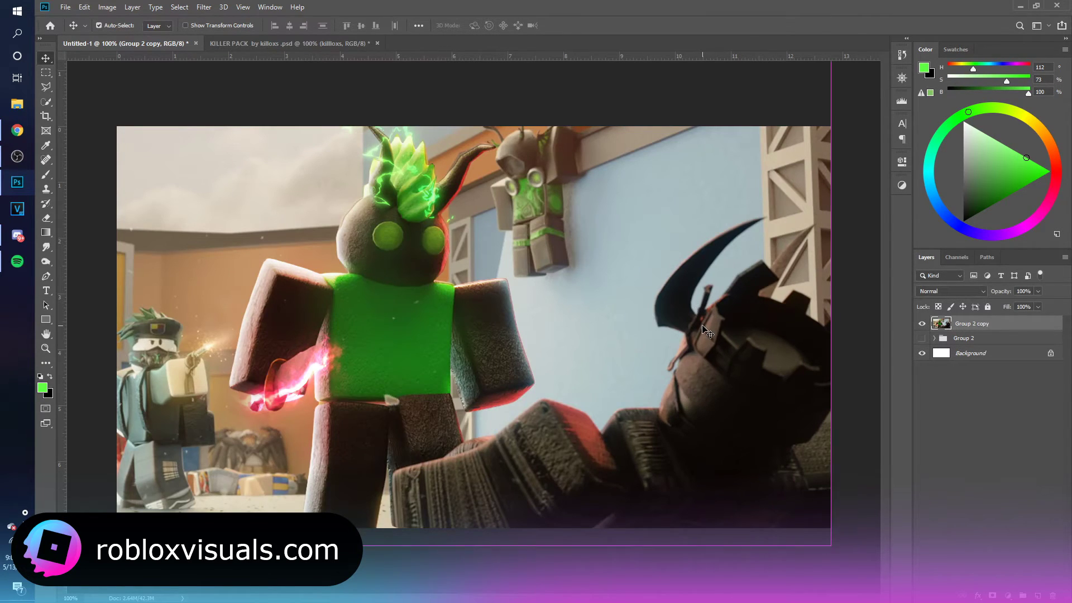
pyautogui.hotkey('ctrl', 'j')
pyautogui.hotkey('ctrl', 'z')
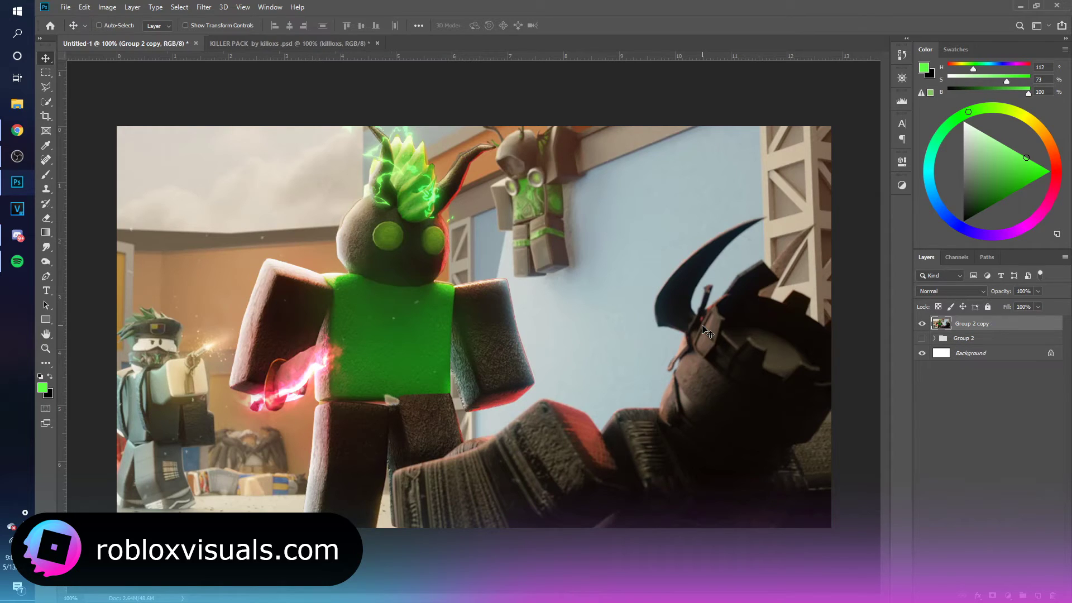
# - Copy the full canvas area of the merged image onto a new layer and delete the oversized merged layer
pyautogui.hotkey('ctrl', 'a')
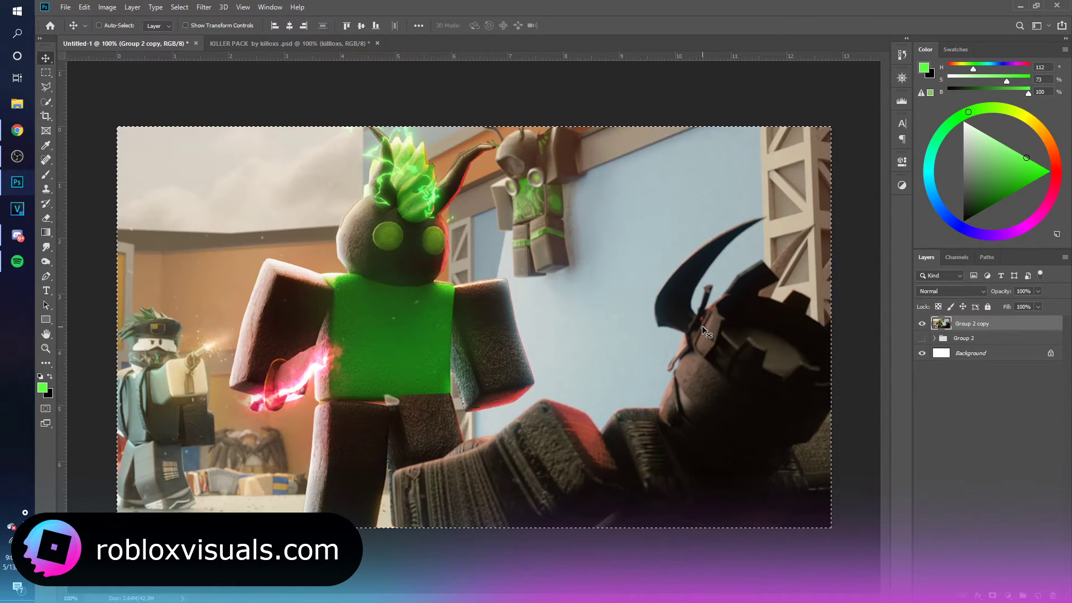
pyautogui.click(949, 338)
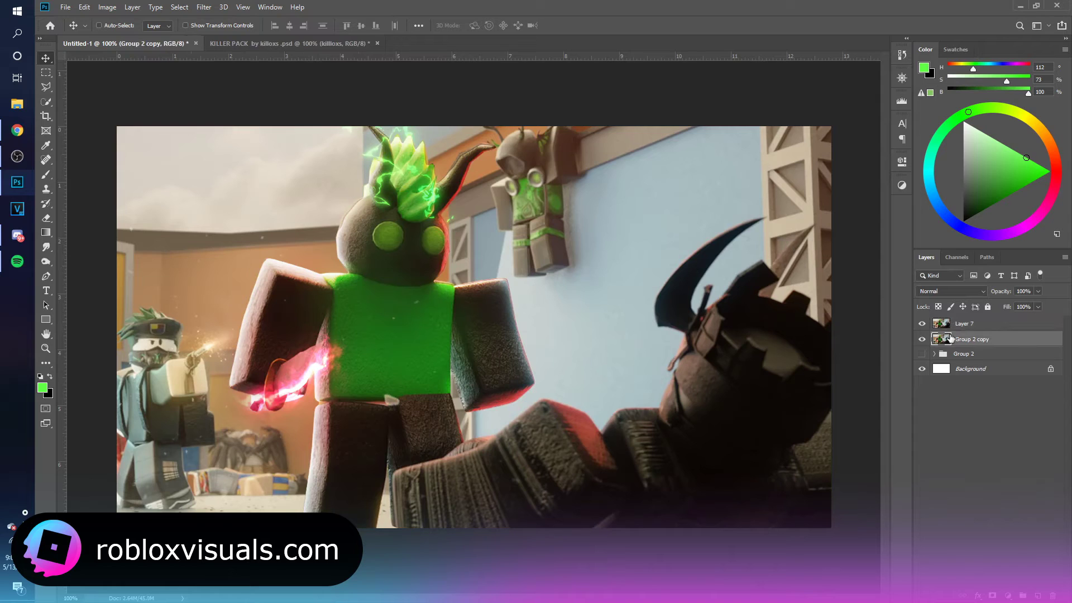
pyautogui.press('Delete')
pyautogui.click(979, 328)
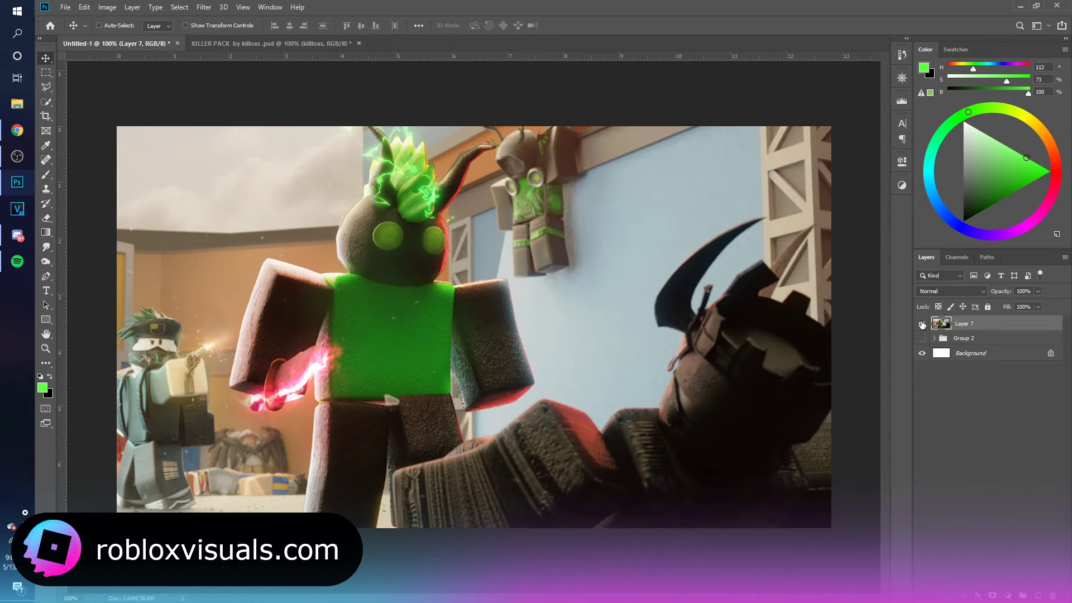
# - Duplicate the canvas-sized merged layer and open the duplicate in the Camera Raw Filter
pyautogui.hotkey('ctrl', 'j')
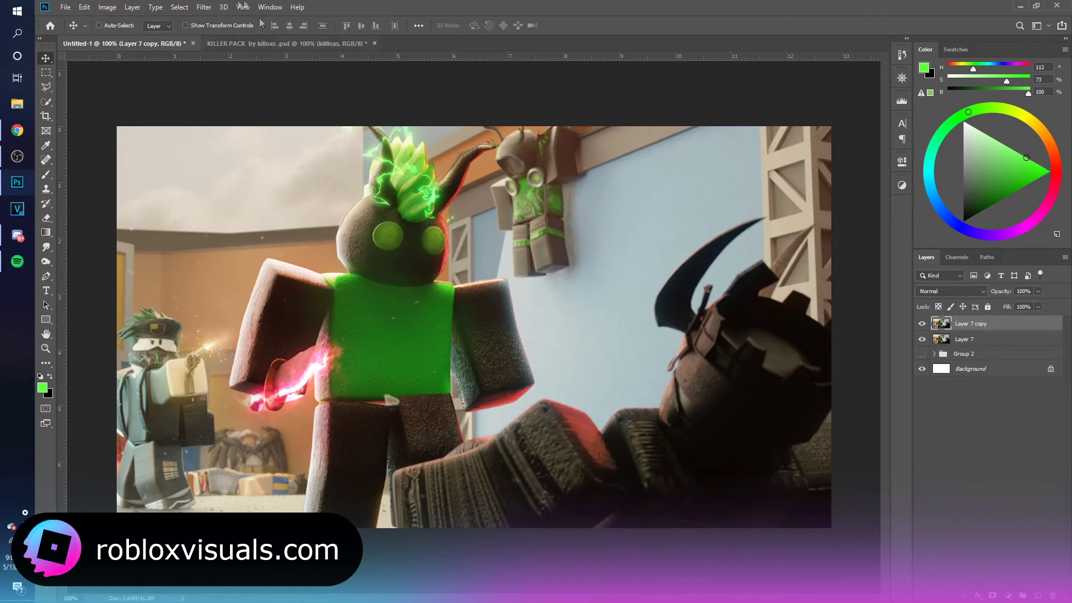
pyautogui.click(204, 7)
pyautogui.click(259, 74)
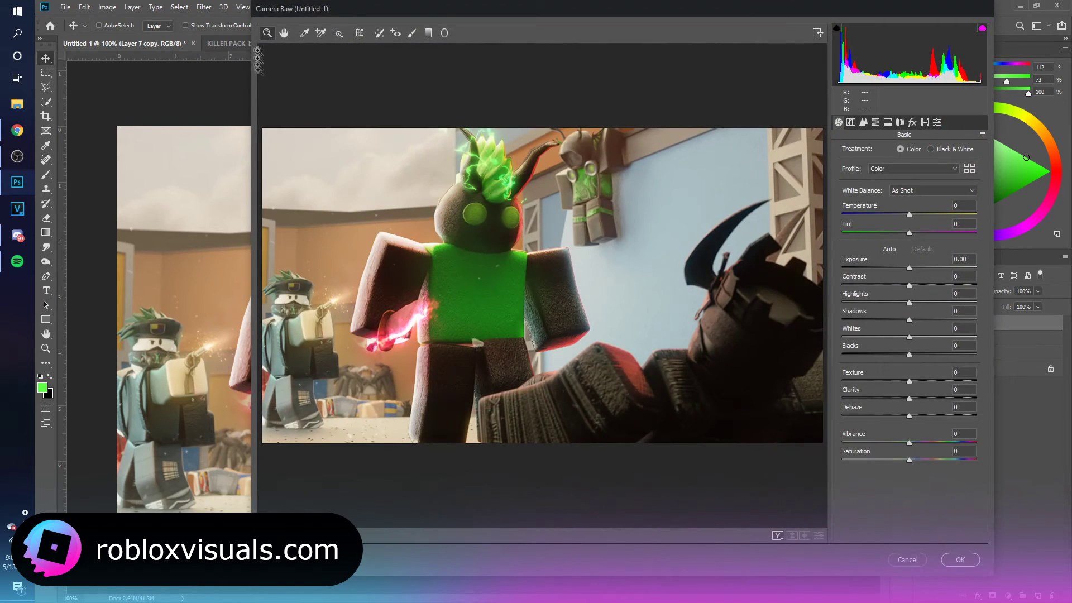
pyautogui.moveTo(405, 11); pyautogui.dragTo(276, 16)
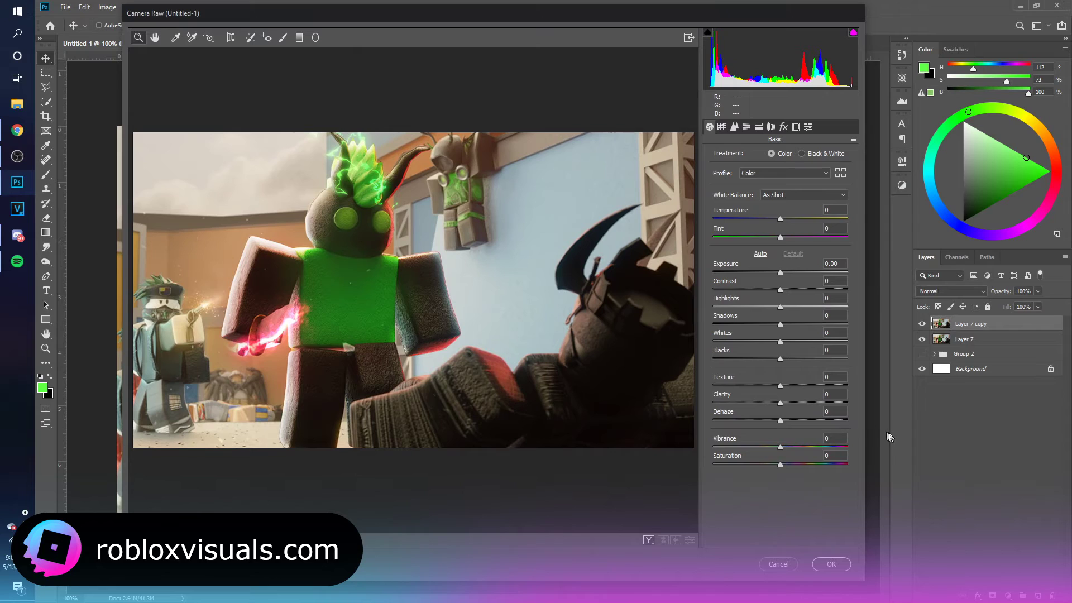
# - Set Texture to +48, Vibrance to +58, Exposure to +0.15, Highlights to +5, Shadows and Whites to +8, and Blacks to -12
pyautogui.moveTo(780, 447); pyautogui.dragTo(807, 447)
pyautogui.moveTo(823, 384); pyautogui.dragTo(812, 386)
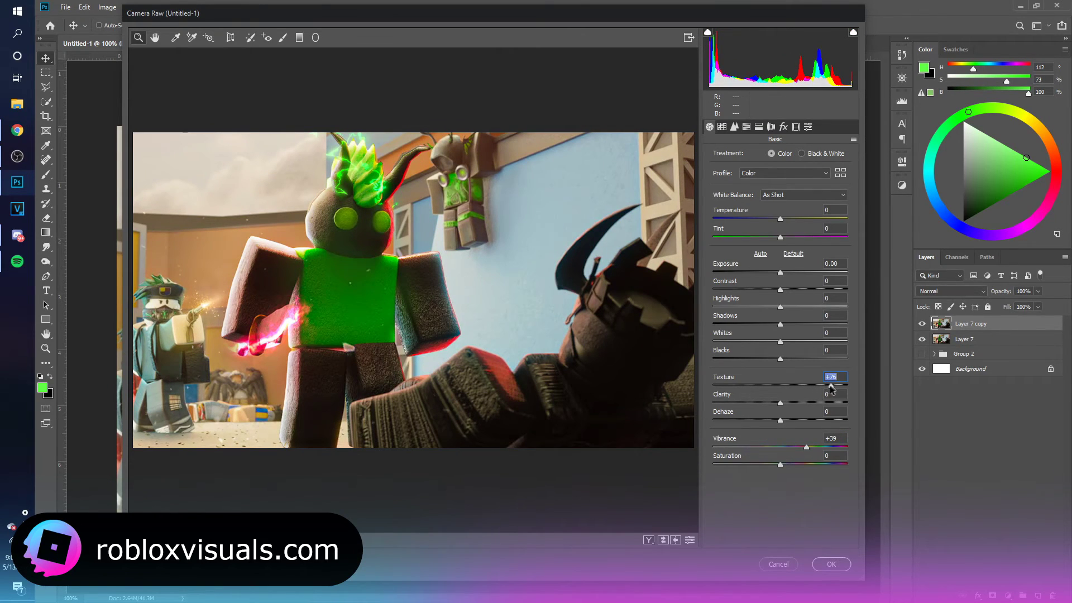
pyautogui.moveTo(780, 272); pyautogui.dragTo(783, 273)
pyautogui.moveTo(781, 324); pyautogui.dragTo(786, 325)
pyautogui.moveTo(781, 358); pyautogui.dragTo(789, 344)
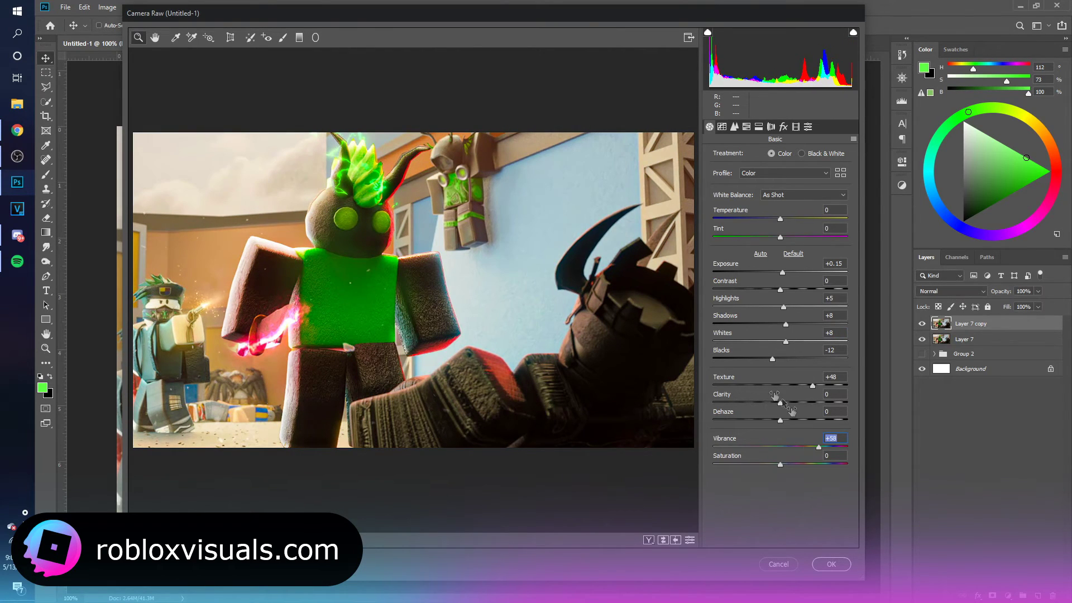
# - Raise Clarity to +58, brighten the Blacks and apply the Camera Raw adjustments
pyautogui.moveTo(785, 402); pyautogui.dragTo(823, 416)
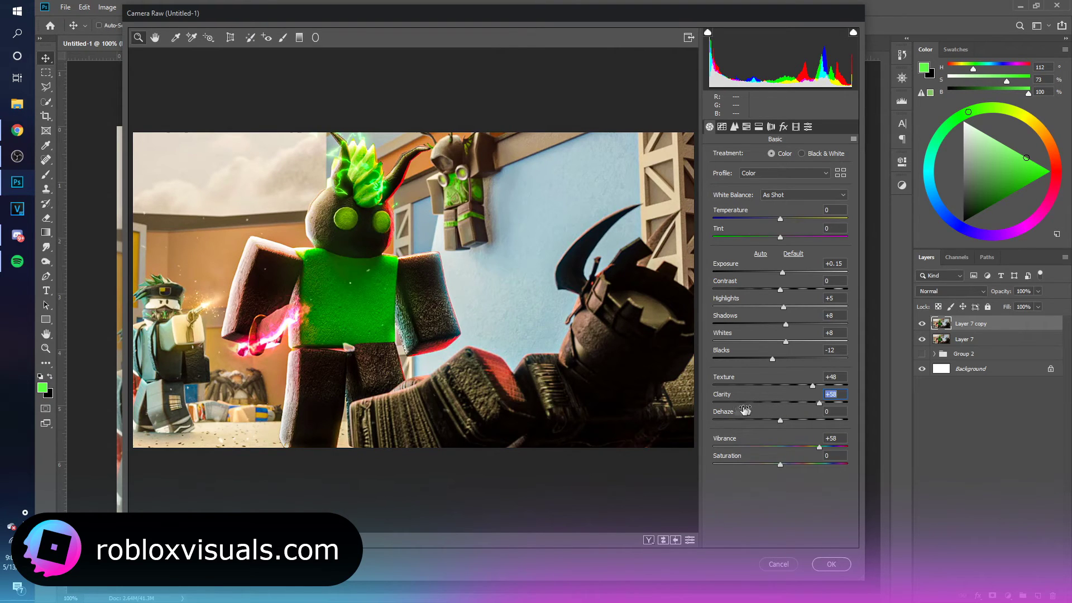
pyautogui.moveTo(772, 359); pyautogui.dragTo(830, 360)
pyautogui.click(822, 563)
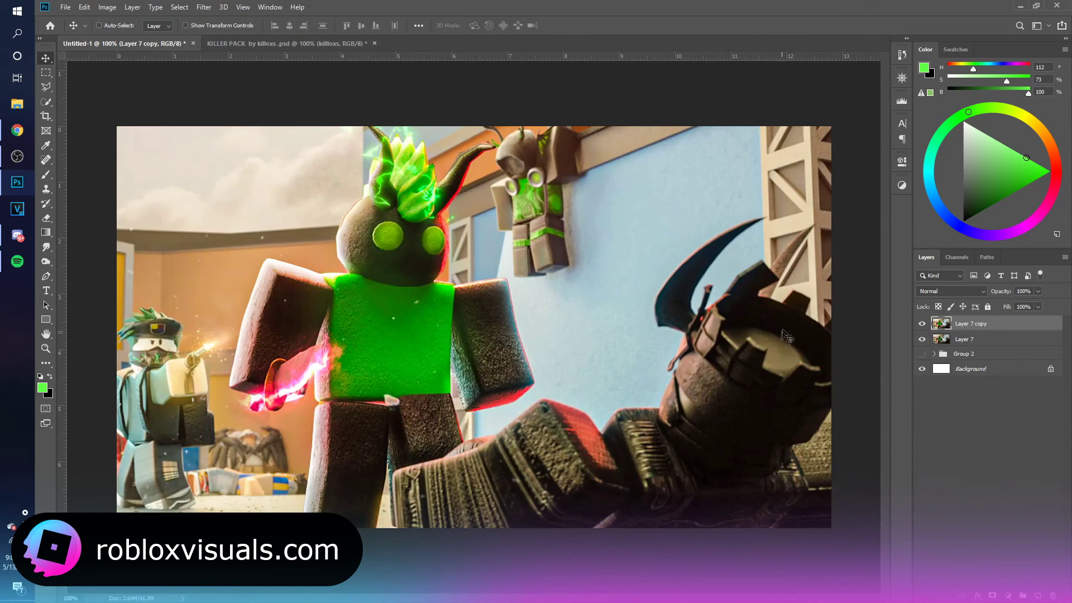
# - Compare the image with and without the Camera Raw layer, try 75% opacity and set that layer's opacity to 65%
pyautogui.click(922, 324)
pyautogui.click(922, 324)
pyautogui.click(1024, 290)
pyautogui.write('75')
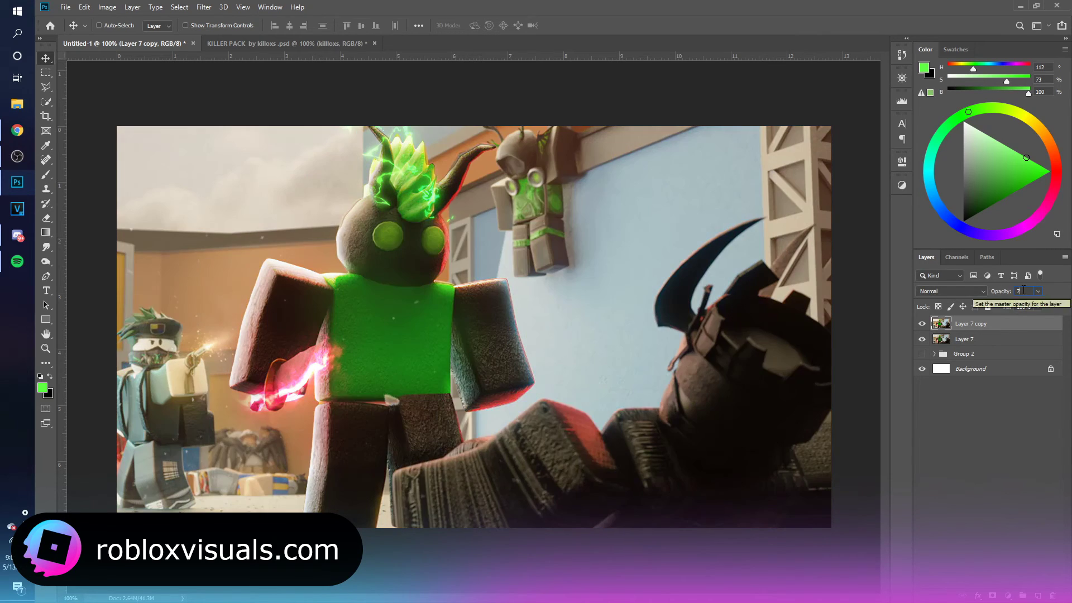
pyautogui.write('65')
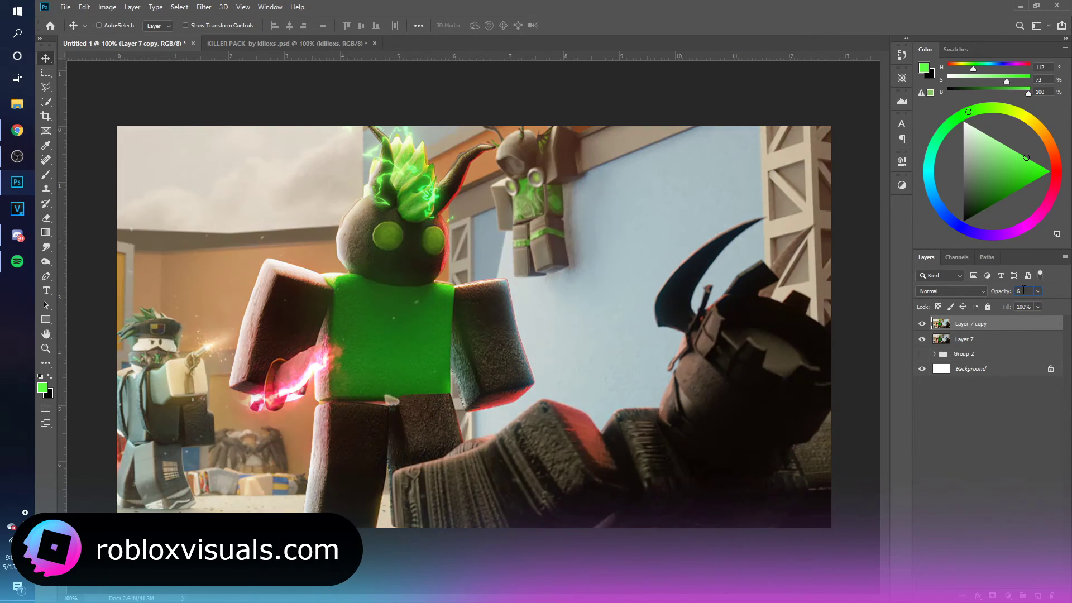